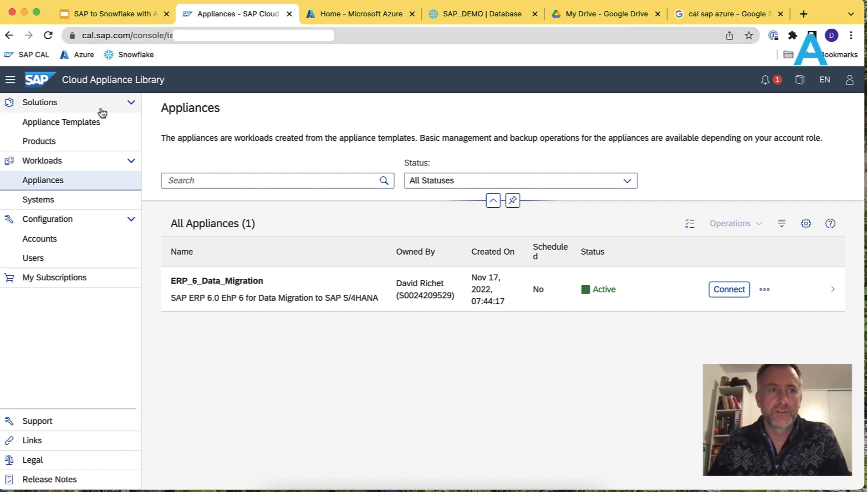
Step: Open the appliance templates list and search it for "ecc"
left_click(88, 126)
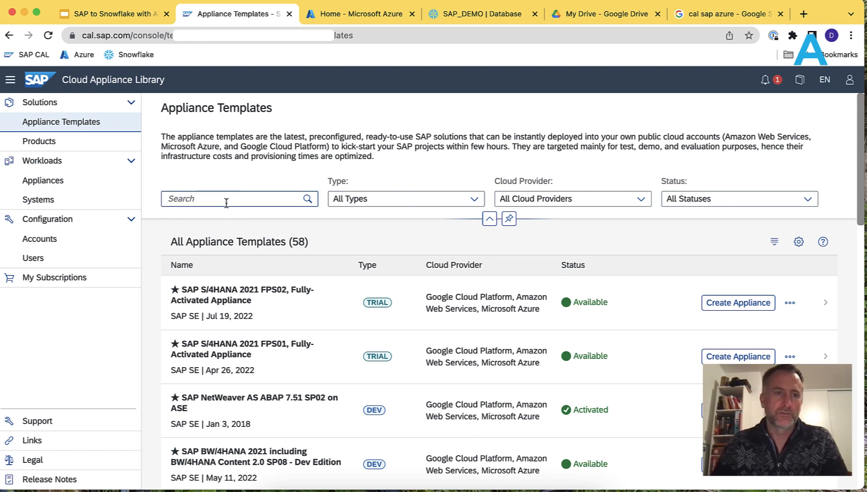
left_click(227, 200)
type("ecc")
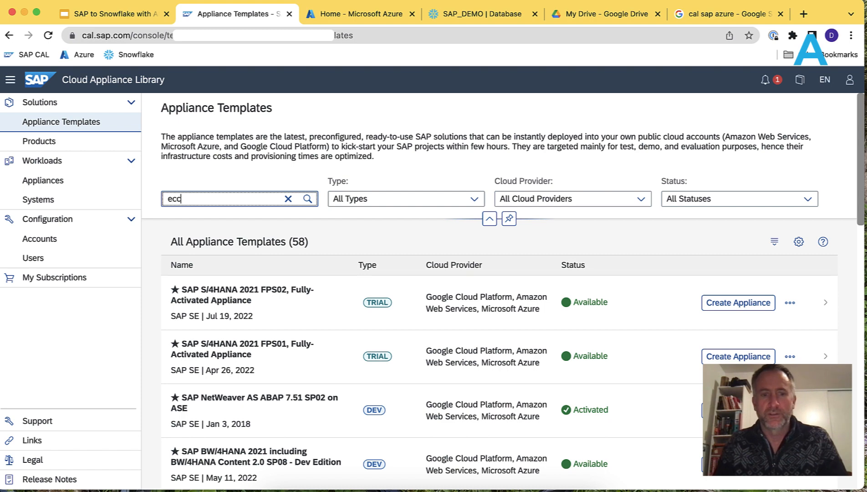
key("Return")
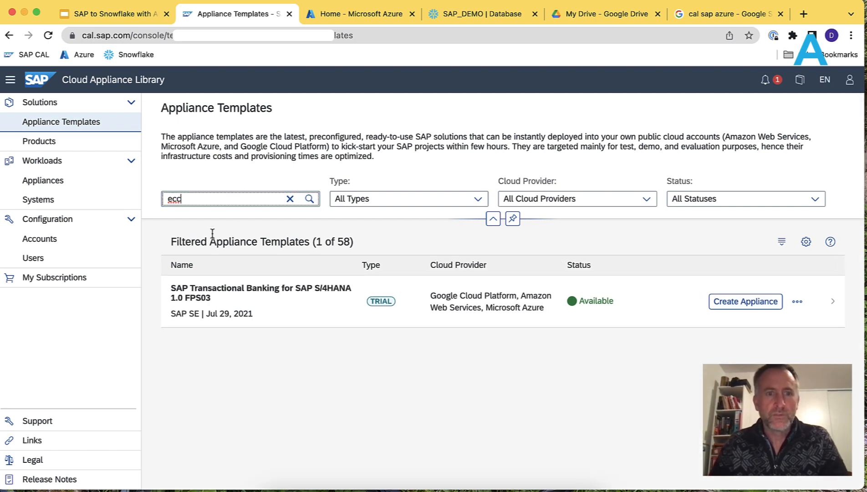
Step: Replace the appliance template search term with "ides" and look through the matching templates
left_click_drag(197, 200, 162, 203)
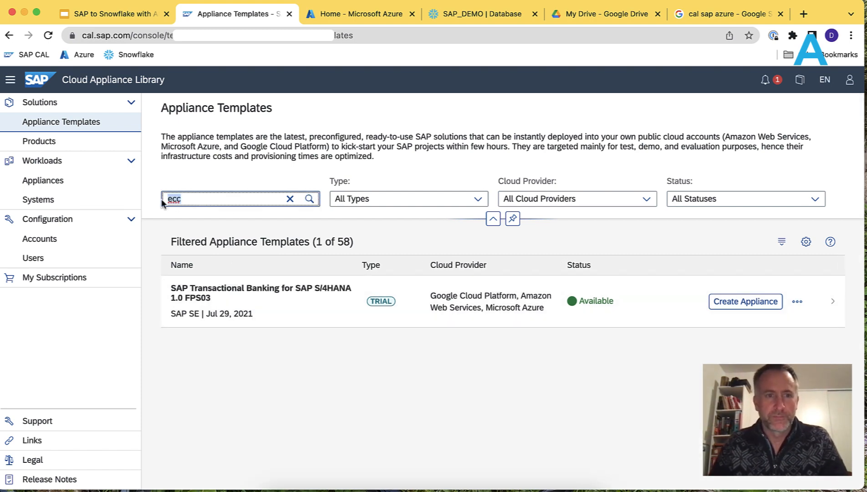
type("ides$")
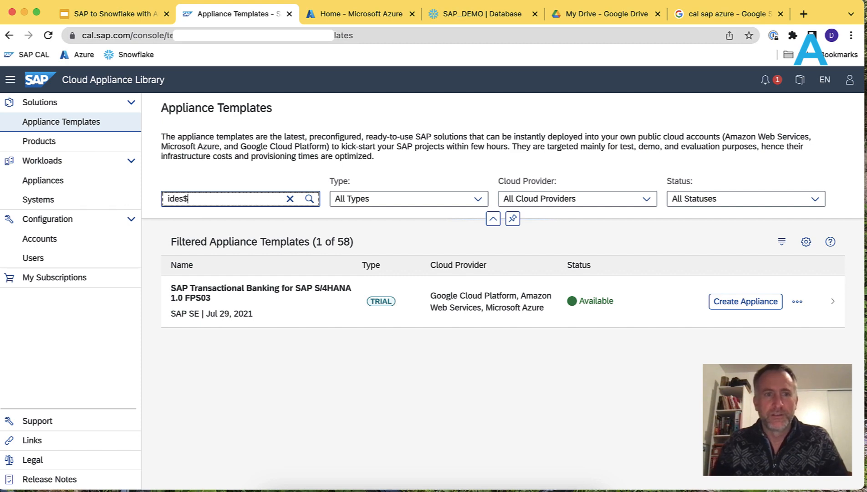
key("Return")
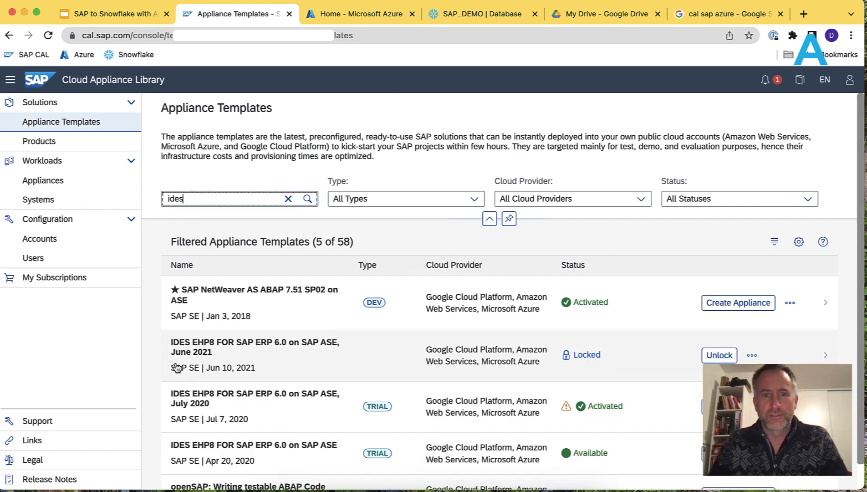
scroll(211, 388, "down", 1)
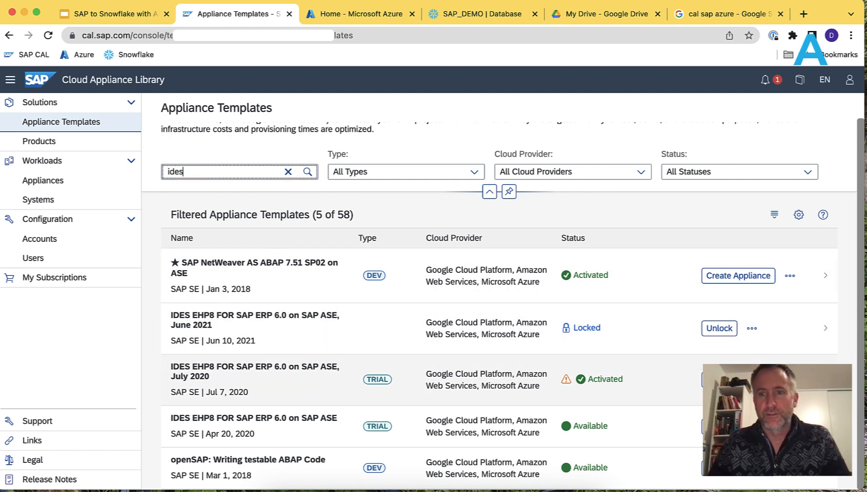
Step: View the appliance creation form for the IDES EHP8 FOR SAP ERP 6.0 on SAP ASE, July 2020 template and discard it
left_click(729, 379)
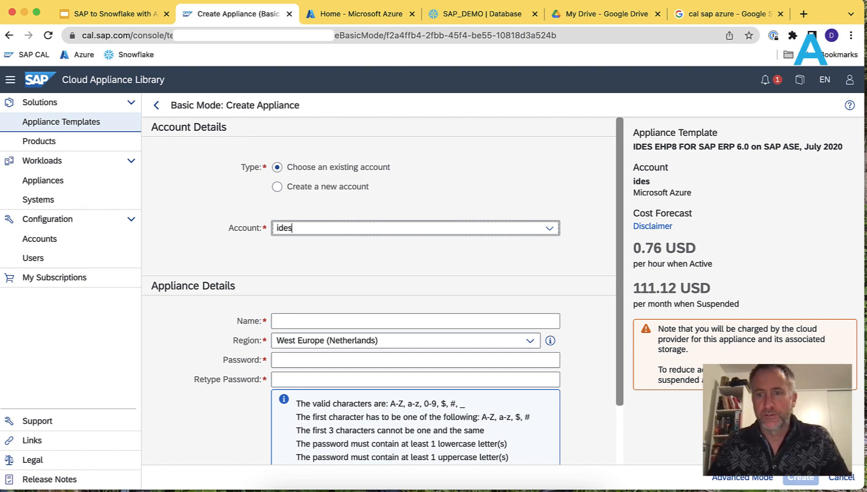
left_click(841, 477)
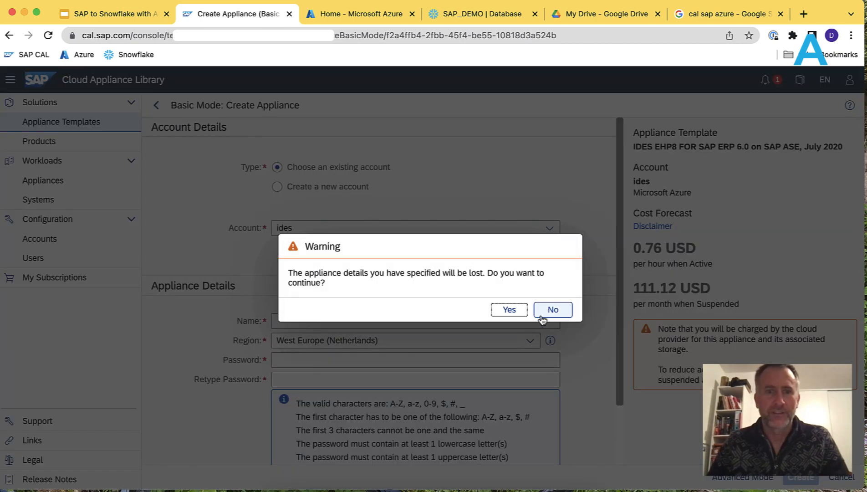
left_click(521, 312)
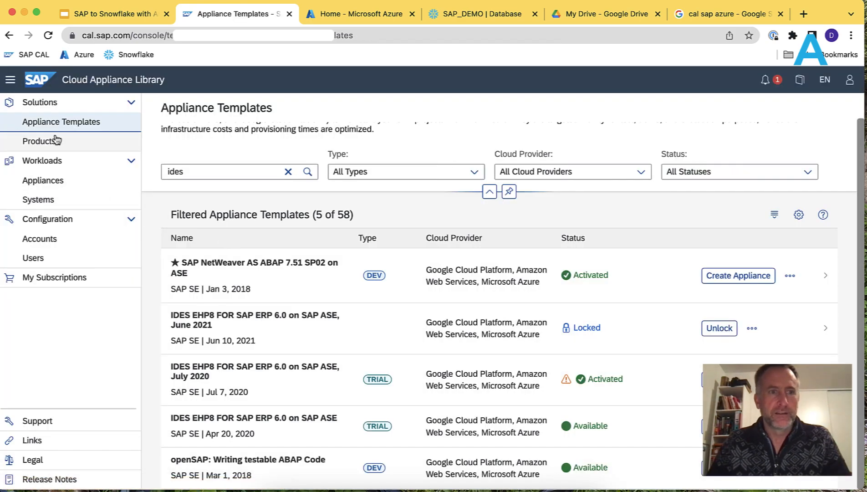
Step: Examine the SAP GUI and RDP connection options of the ERP_6_Data_Migration appliance and close them
left_click(51, 181)
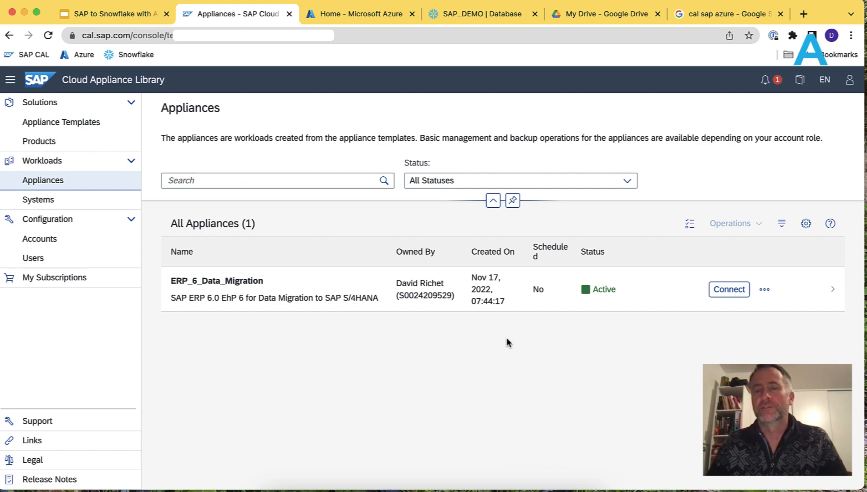
left_click(729, 290)
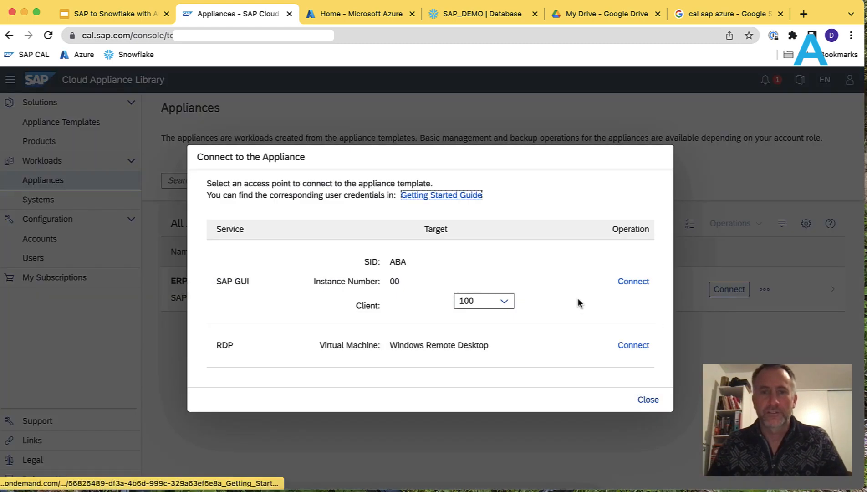
left_click_drag(217, 283, 246, 282)
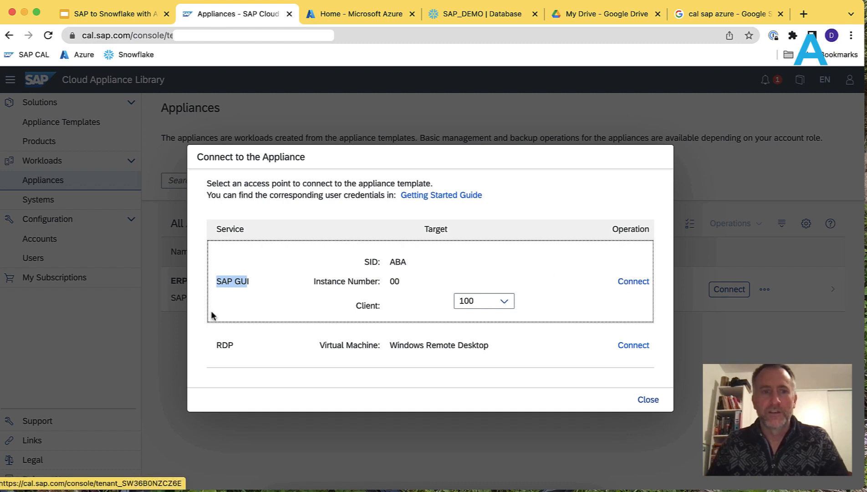
left_click_drag(218, 344, 238, 346)
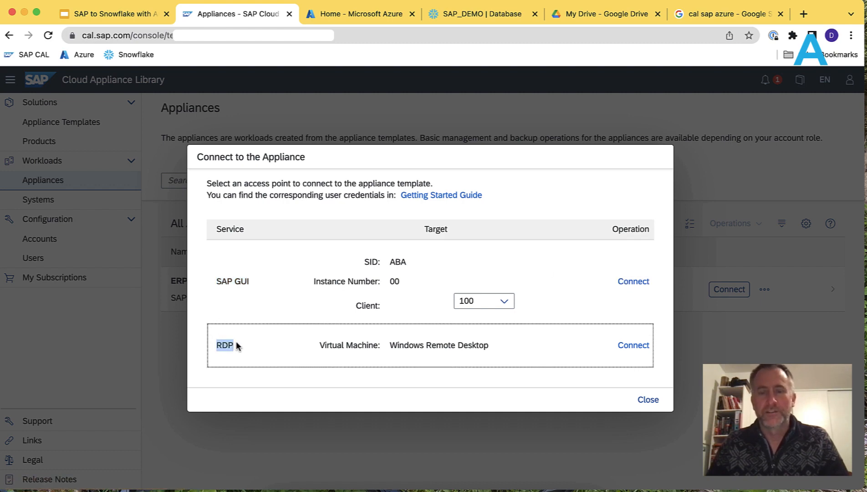
left_click(646, 400)
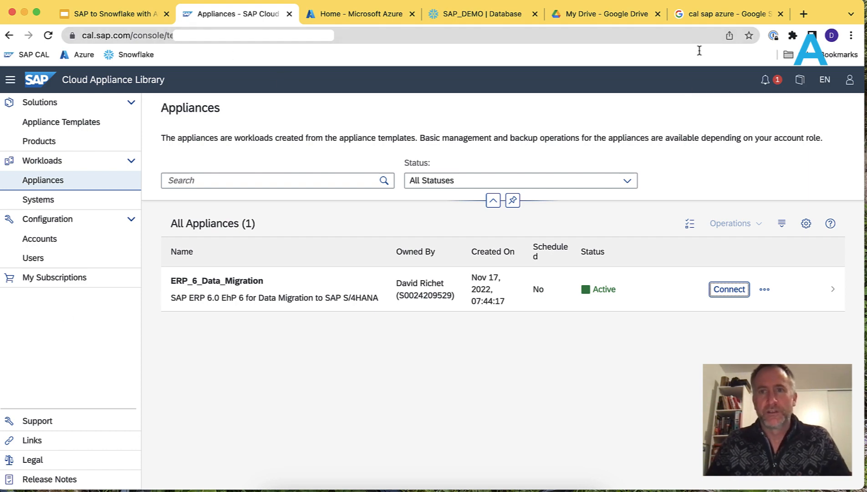
Step: Look at the Google results for "cal sap azure" and return to the SAP Cloud Appliance Library
left_click(708, 18)
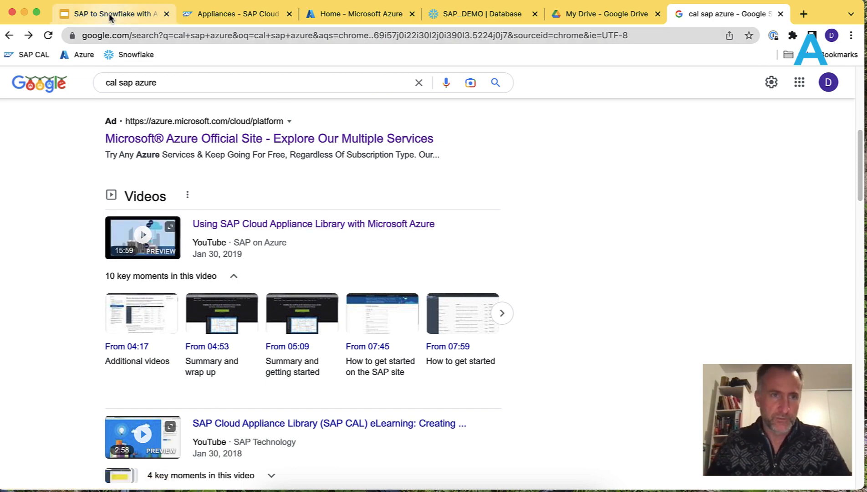
left_click(227, 17)
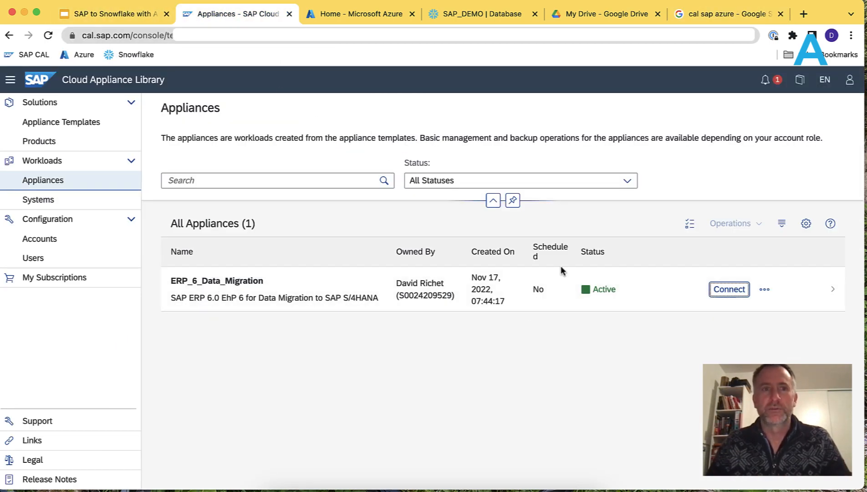
Step: Switch to the Microsoft Azure portal, open the sapdf3 data factory and launch its Azure Data Factory Studio
left_click(362, 21)
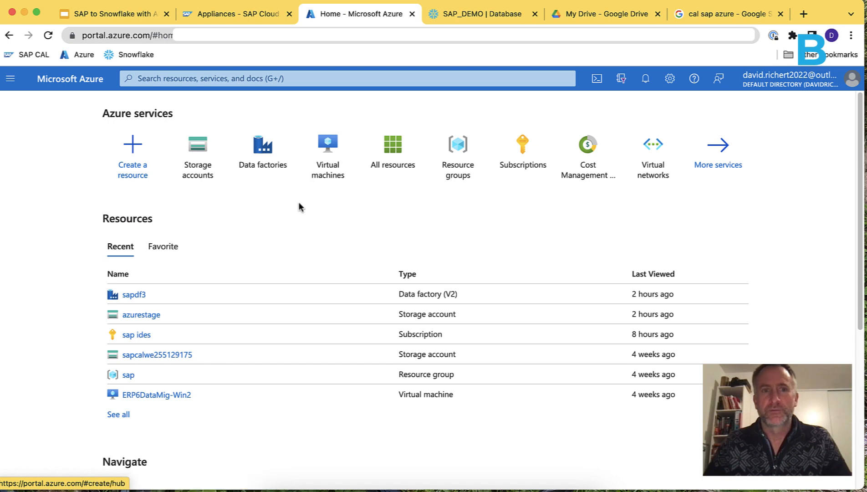
mouse_move(268, 169)
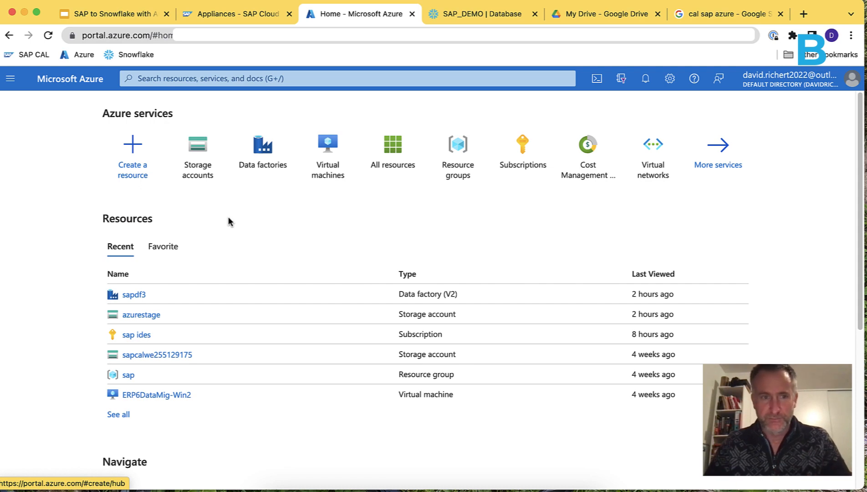
left_click(132, 296)
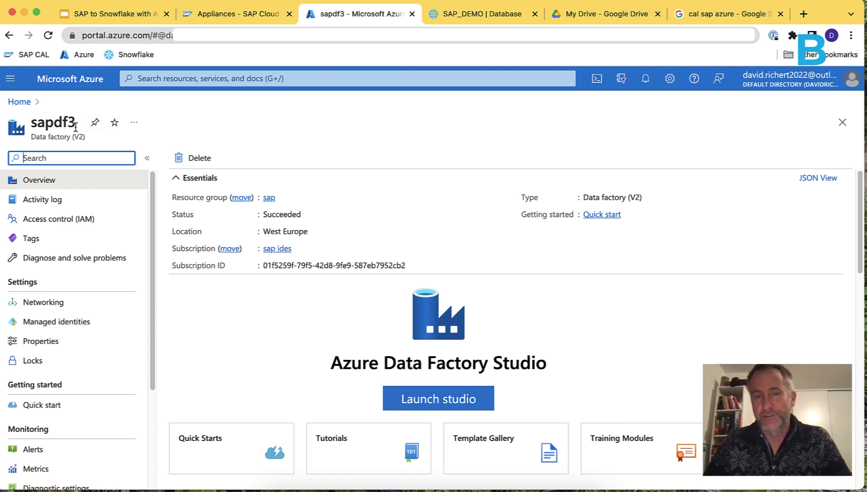
left_click(450, 401)
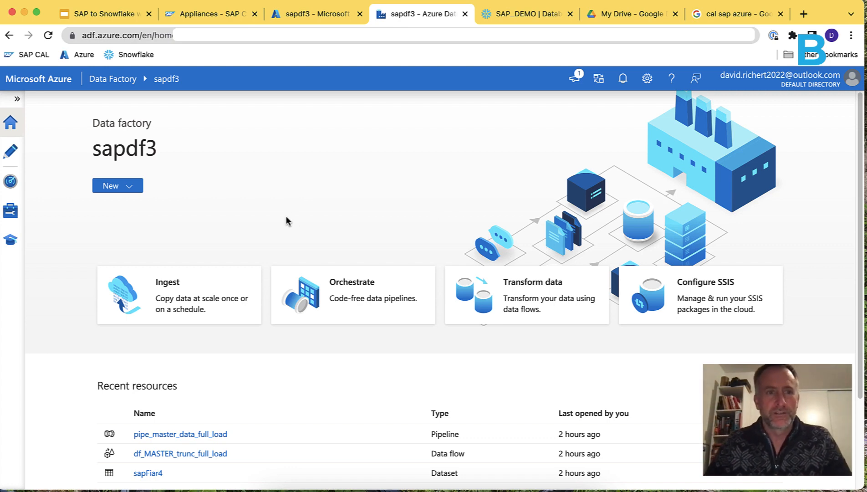
scroll(281, 210, "down", 3)
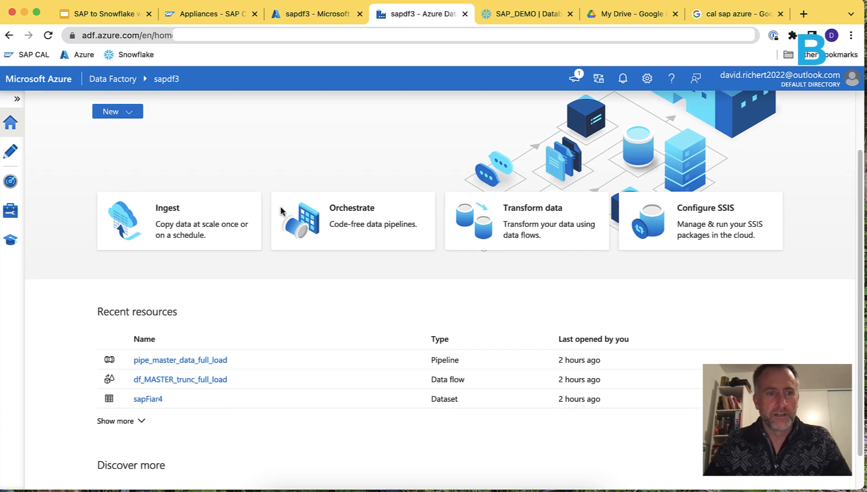
scroll(281, 211, "up", 3)
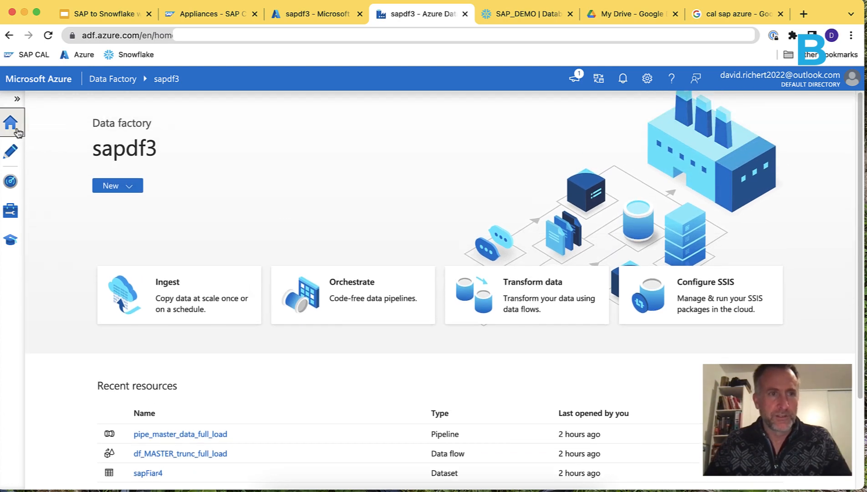
Step: Go to the factory's integration runtimes, inspect the settings of the self-hosted SapIR runtime and close them without changes
left_click(15, 154)
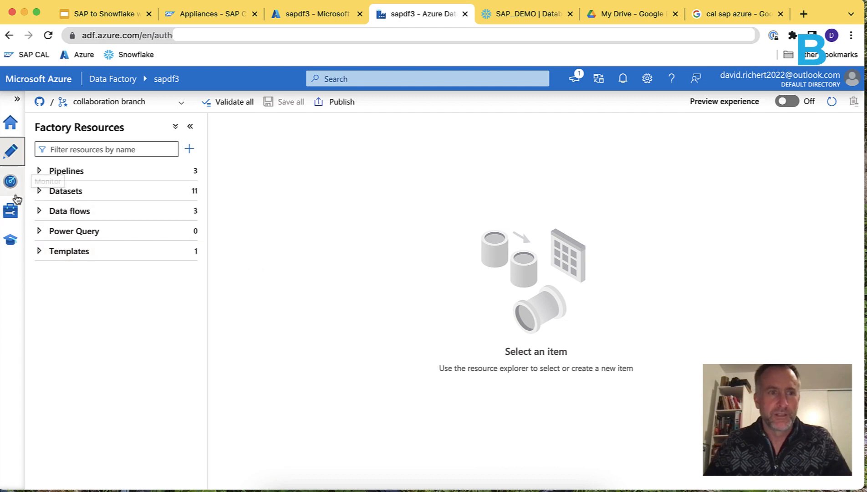
left_click(11, 211)
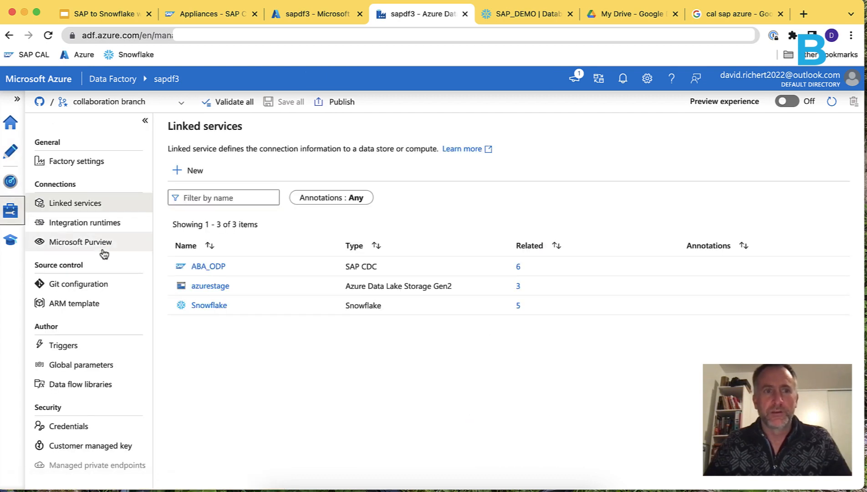
left_click(102, 226)
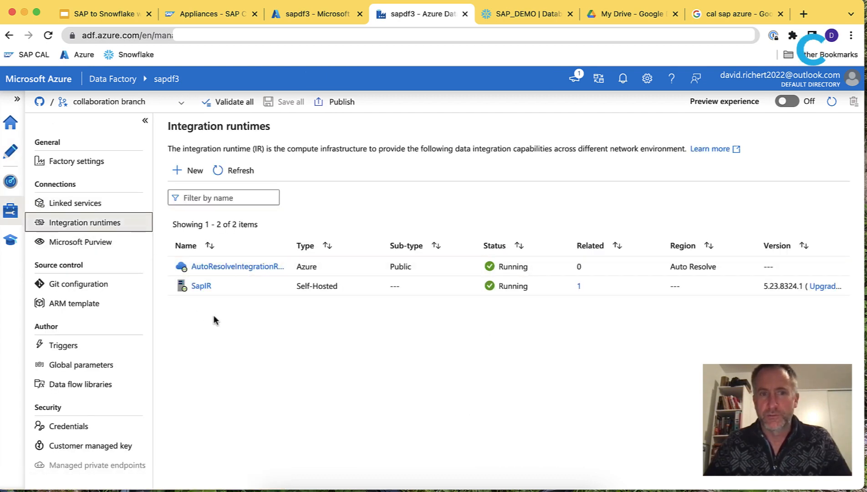
left_click(201, 287)
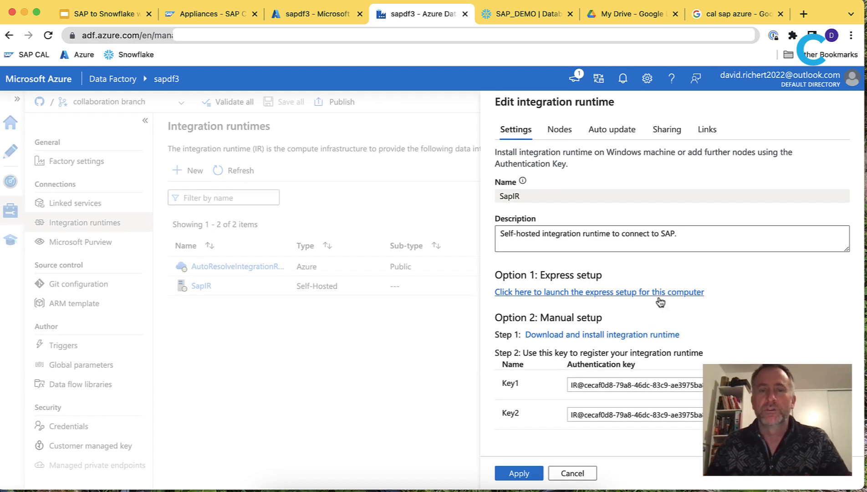
left_click(571, 473)
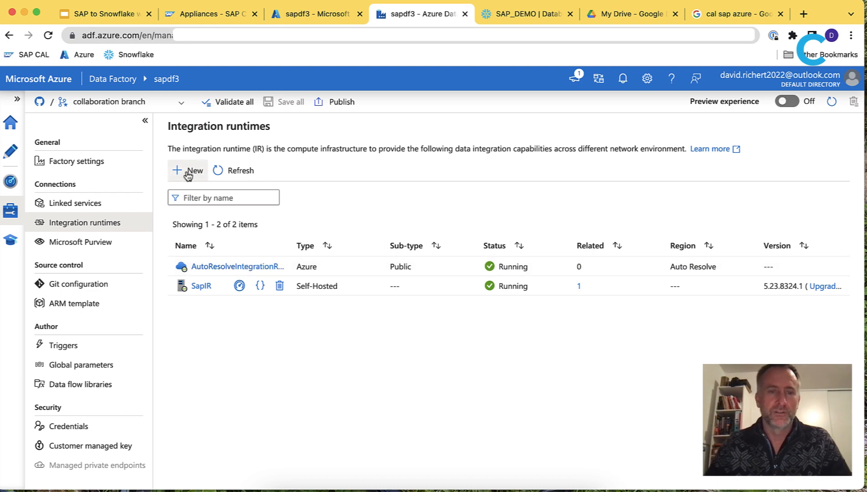
Step: Start a new linked service in the data factory and search the data stores for "sap cdc"
left_click(106, 205)
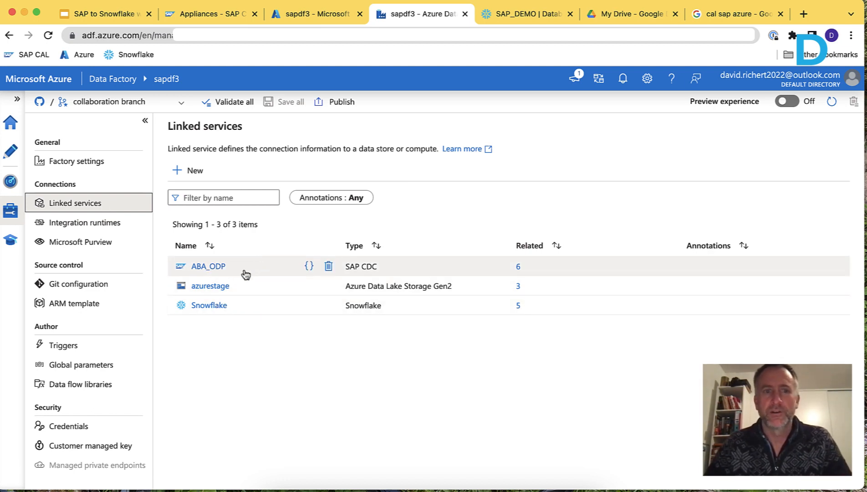
left_click(199, 171)
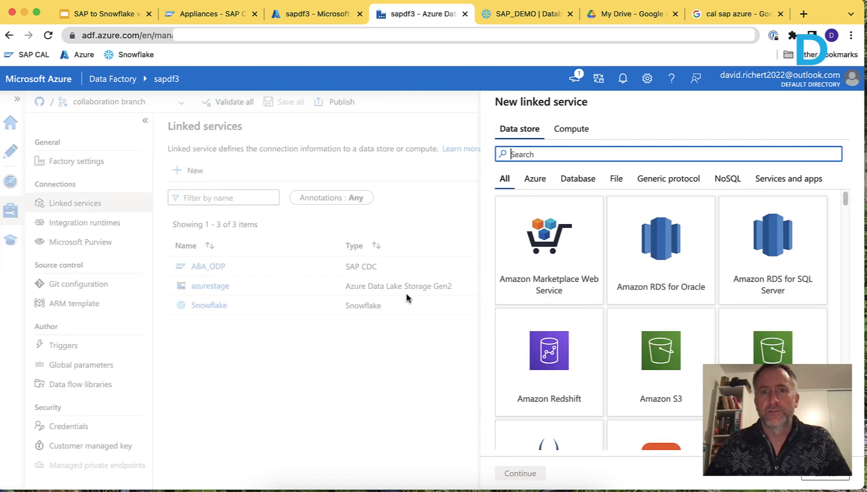
type("sap c")
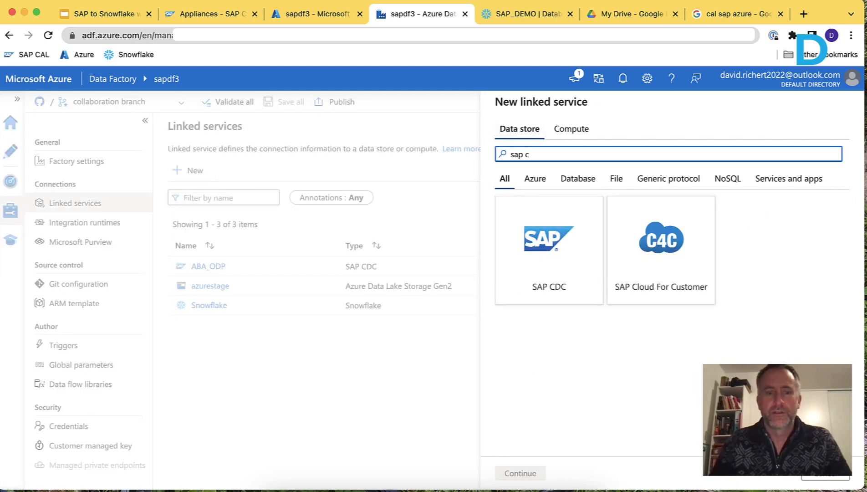
type("d")
key("BackSpace")
key("BackSpace")
key("BackSpace")
key("BackSpace")
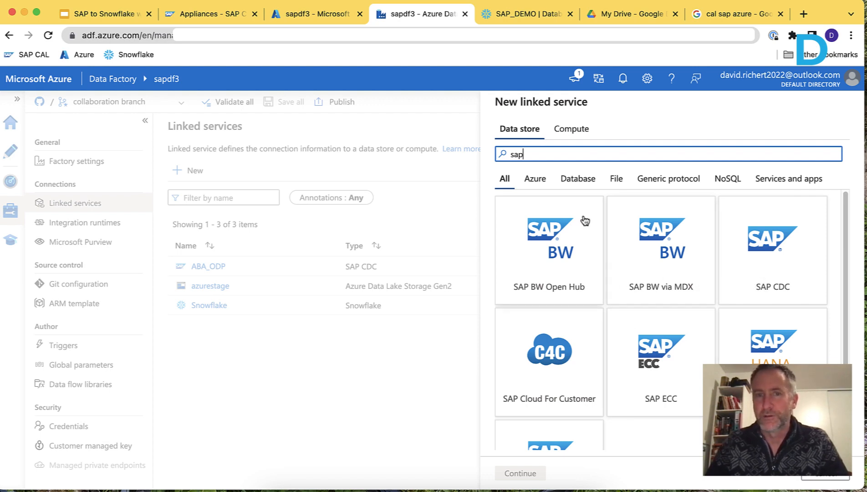
type("cdc")
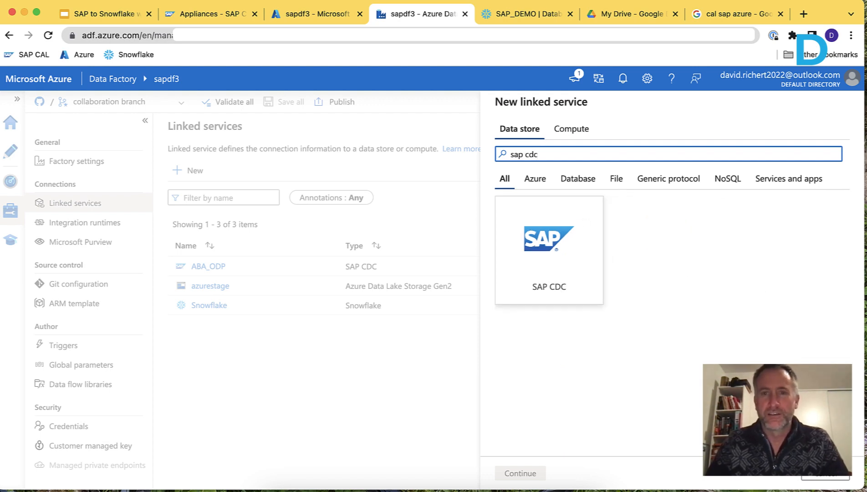
Step: Choose SAP CDC as the linked service's data store and review its connection settings, including the credential and subscriber name fields
left_click(582, 270)
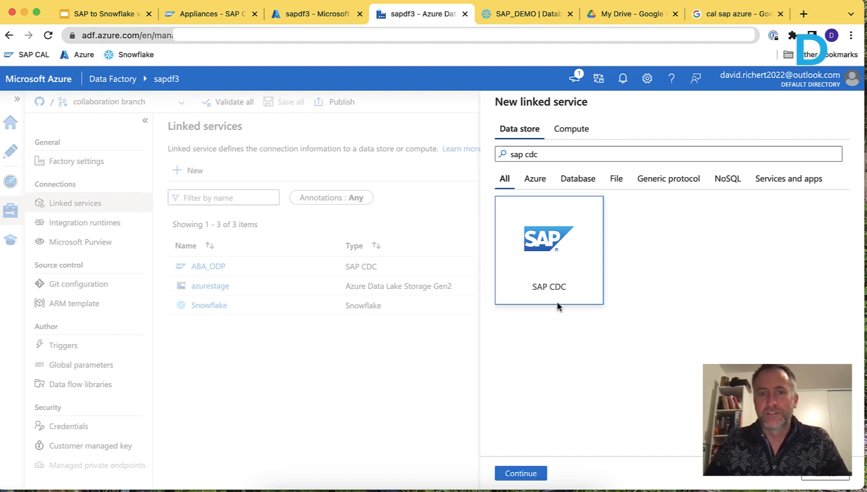
left_click(521, 473)
scroll(782, 291, "down", 3)
scroll(782, 290, "down", 5)
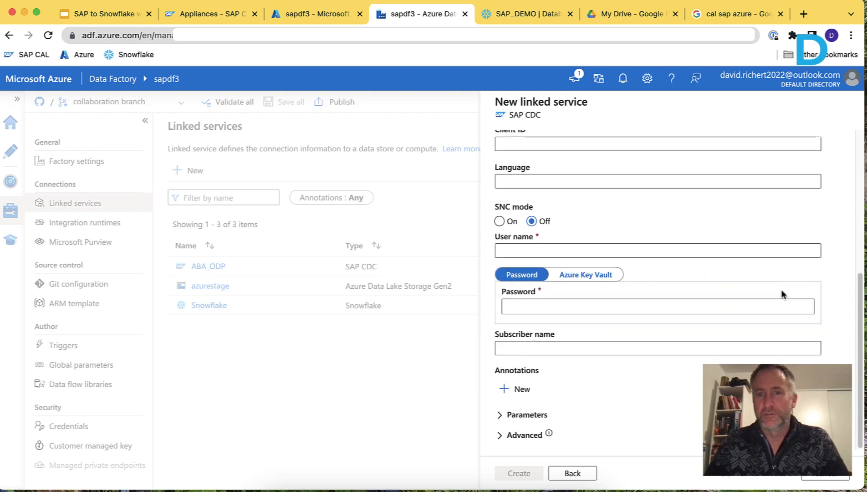
Step: Cancel the new SAP CDC linked service, and switch to Snowflake to expand the SAP_RAW schema of the SAP_DEMO database
scroll(782, 294, "up", 8)
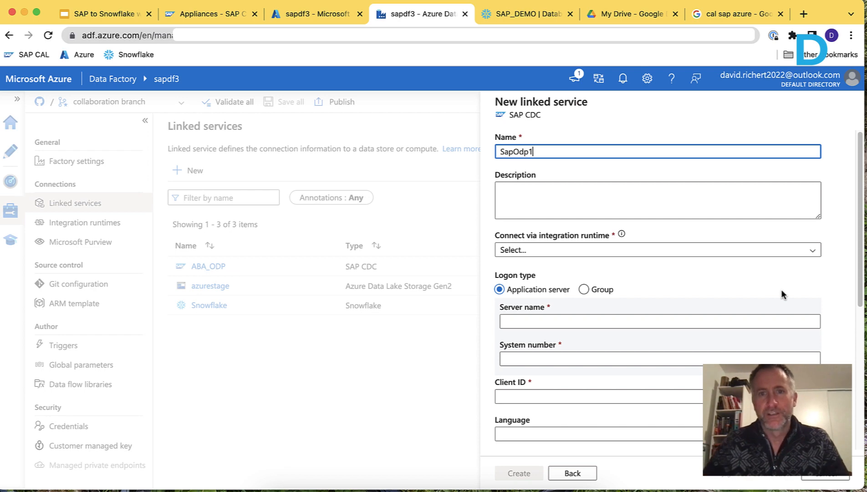
left_click(826, 474)
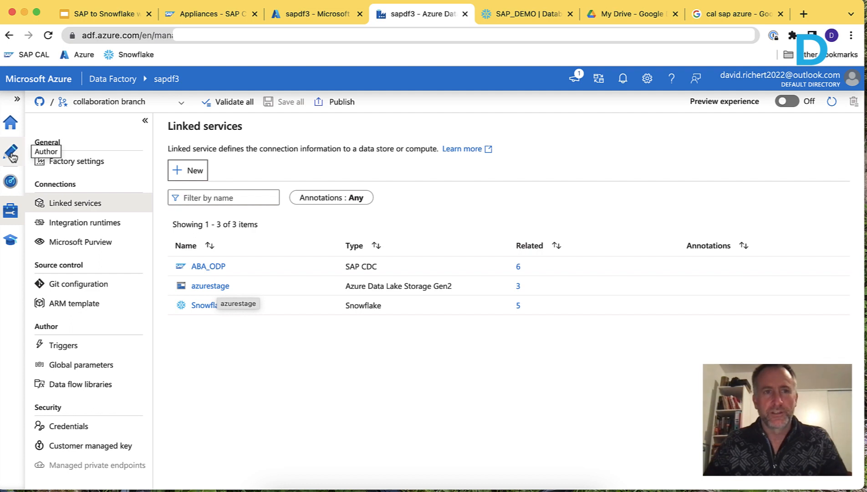
left_click(527, 17)
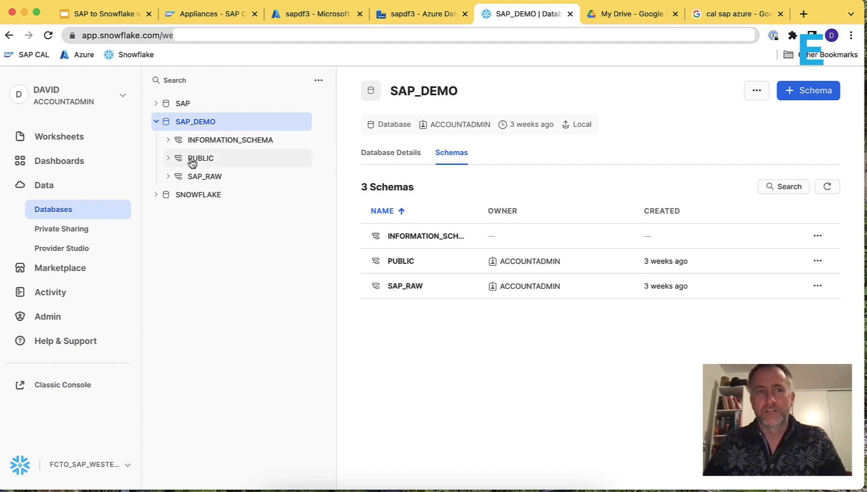
left_click(171, 178)
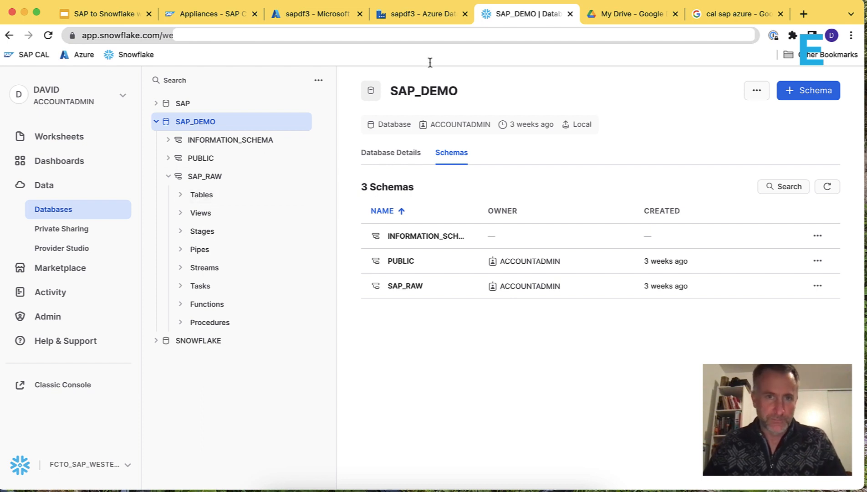
Step: Switch back to Azure Data Factory, list the factory's datasets in authoring mode and open the sapFiar4 dataset for reference
left_click(419, 16)
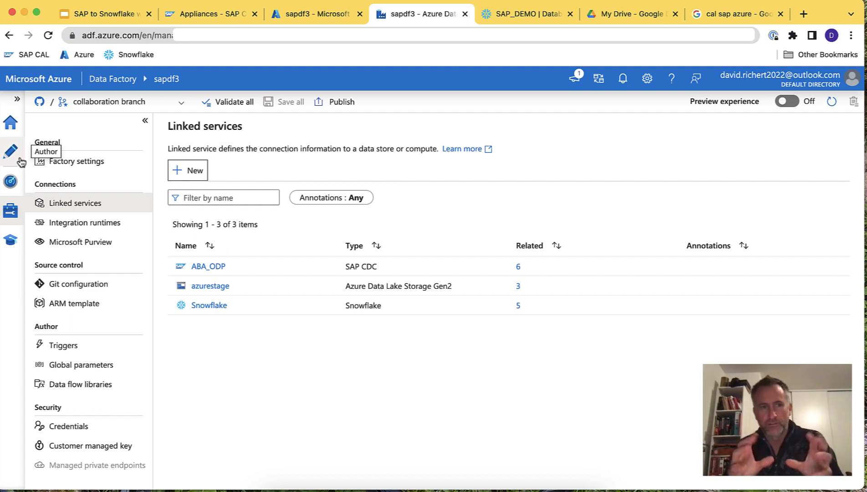
left_click(18, 158)
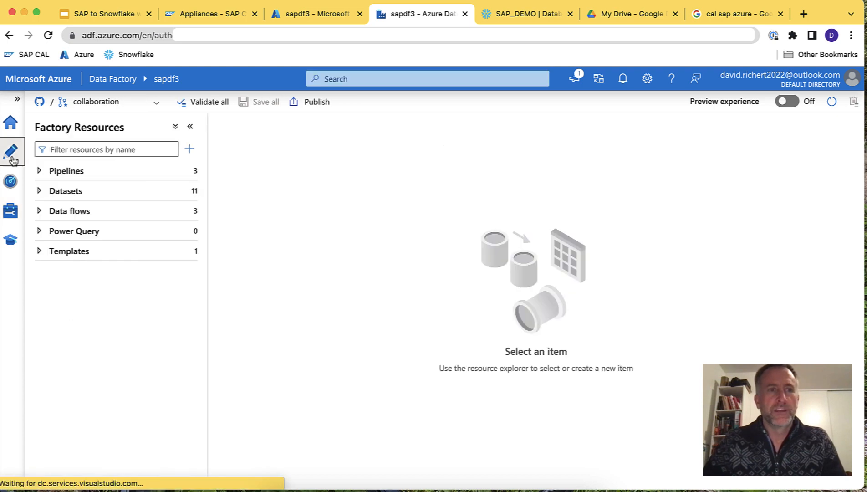
left_click(39, 194)
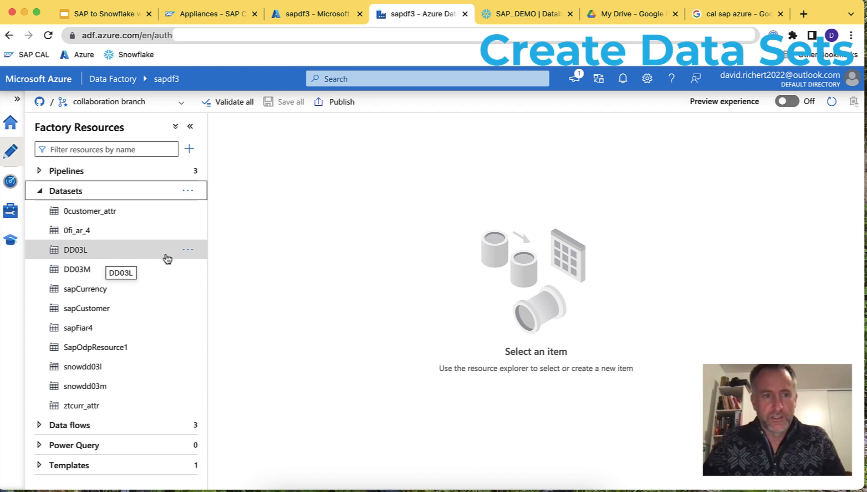
left_click(103, 333)
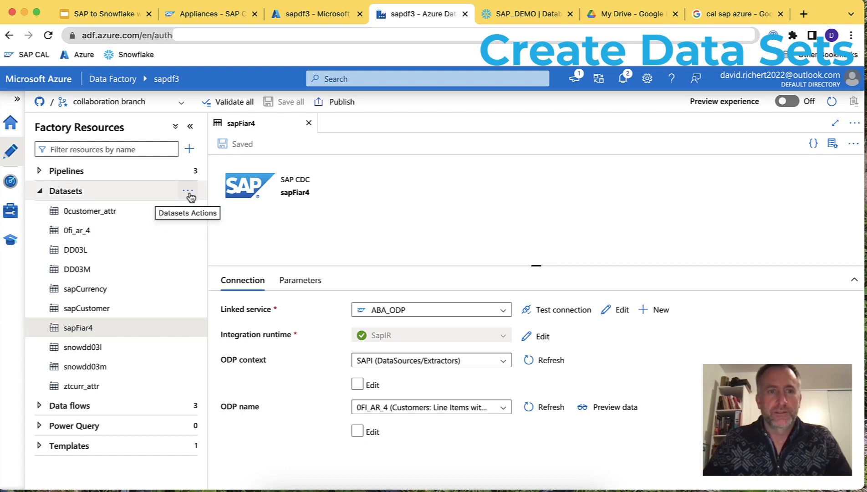
Step: Start a new dataset, search the data stores for "sap cdc" and choose SAP CDC
left_click(188, 191)
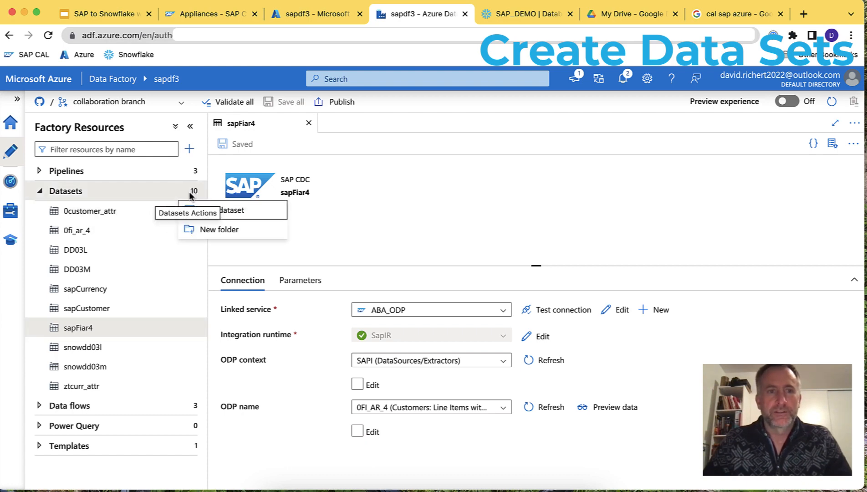
left_click(228, 211)
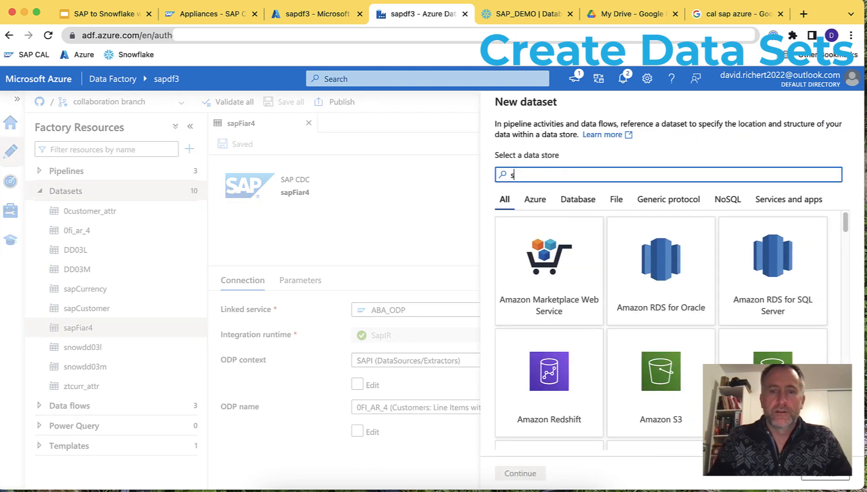
type("sap cdc")
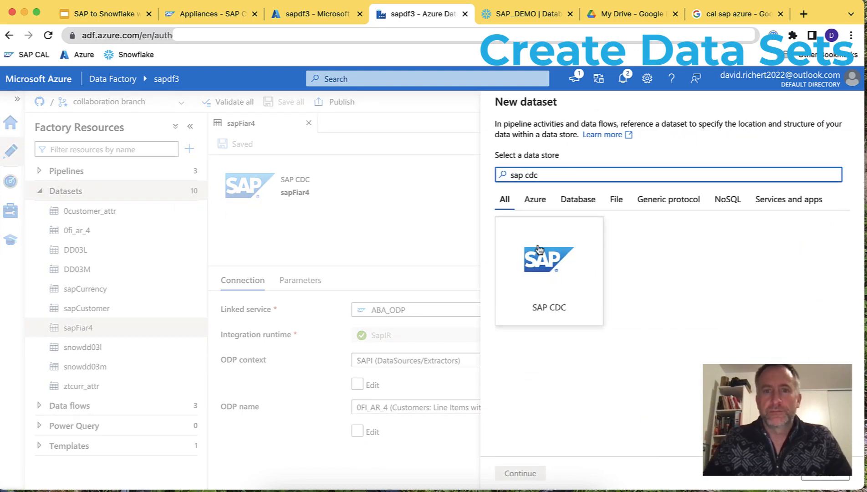
left_click(540, 245)
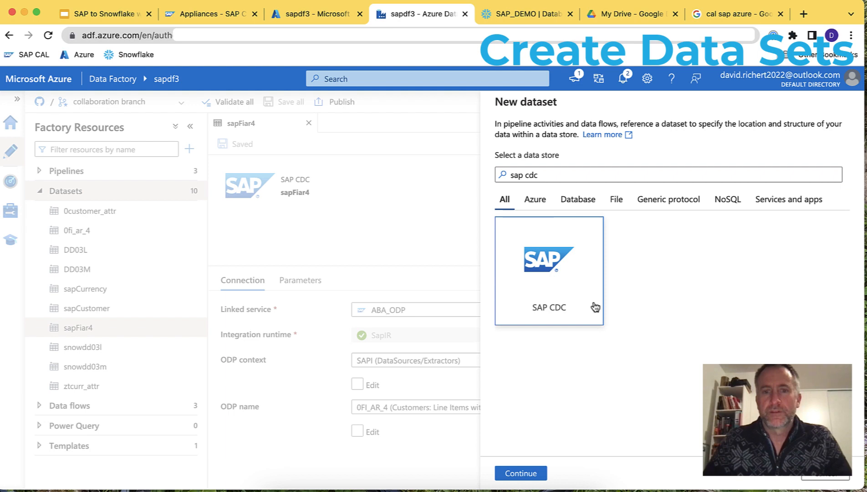
left_click(524, 476)
Step: Set the new dataset's linked service to ABA_ODP and its ODP context to SAPI (DataSources/Extractors)
left_click(587, 182)
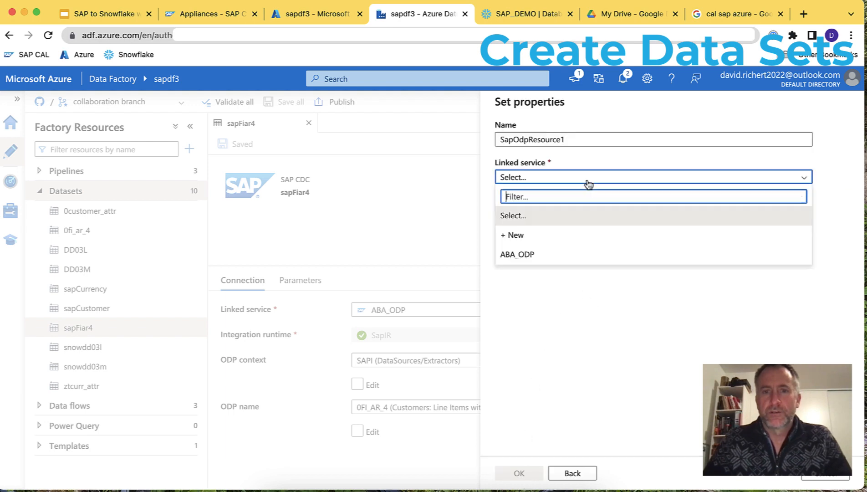
left_click(538, 254)
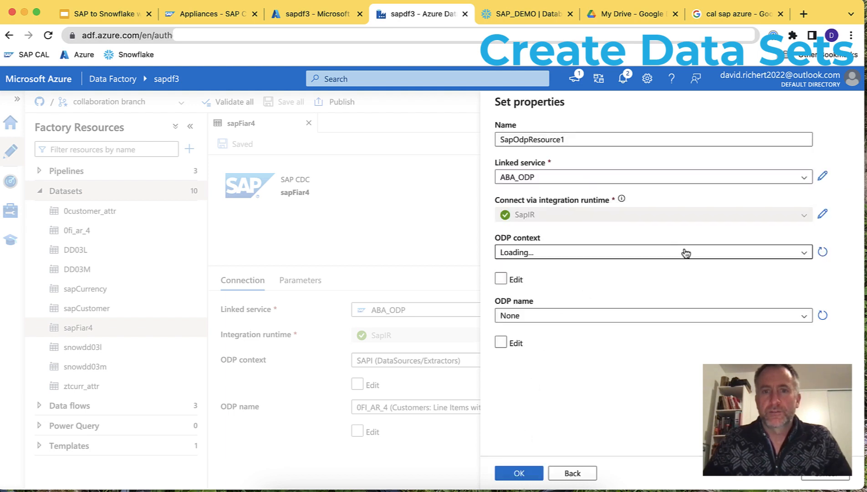
left_click(692, 255)
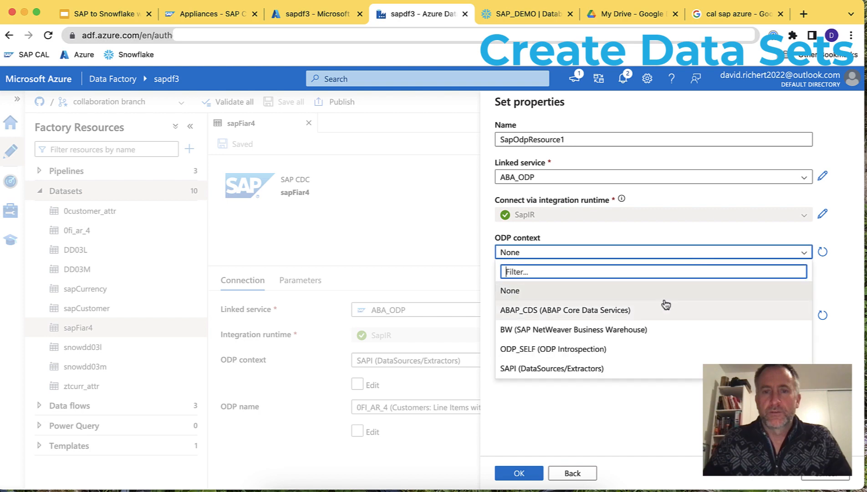
left_click(623, 373)
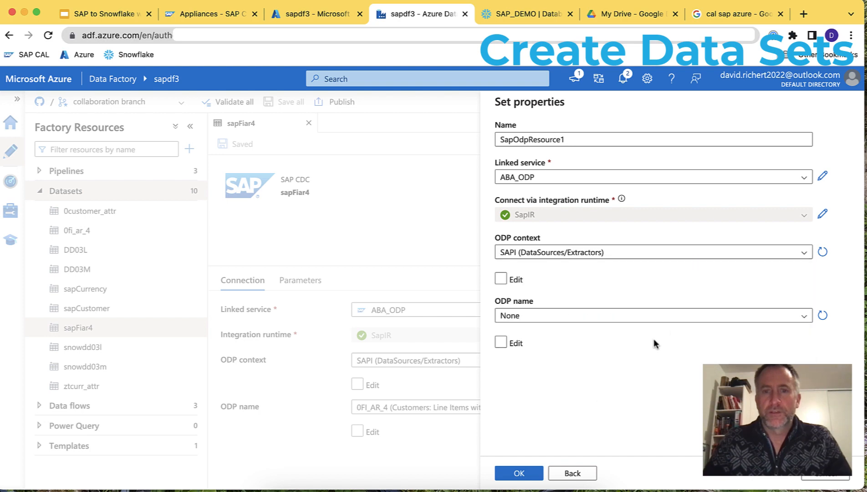
Step: Filter the ODP names by "0FI_", choose 0FI_AP_4 (Vendors: Line Items with Delta Extraction) and create the dataset
left_click(776, 316)
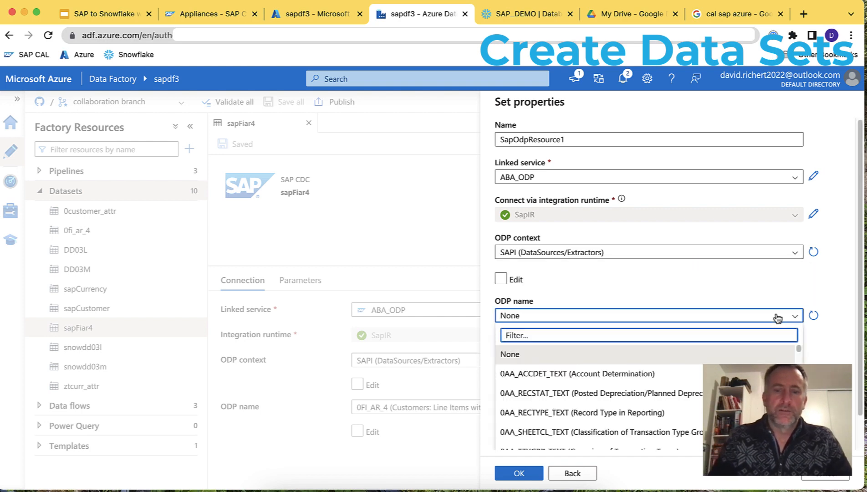
type("=")
key("BackSpace")
key("BackSpace")
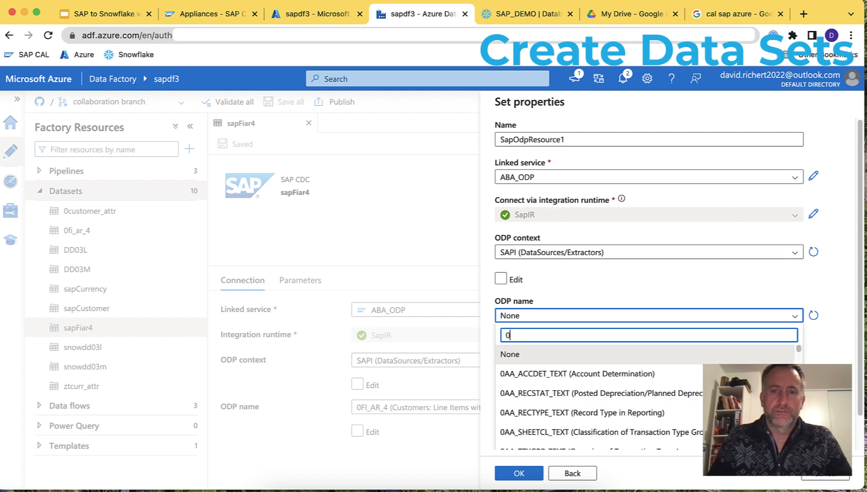
type("0FI_")
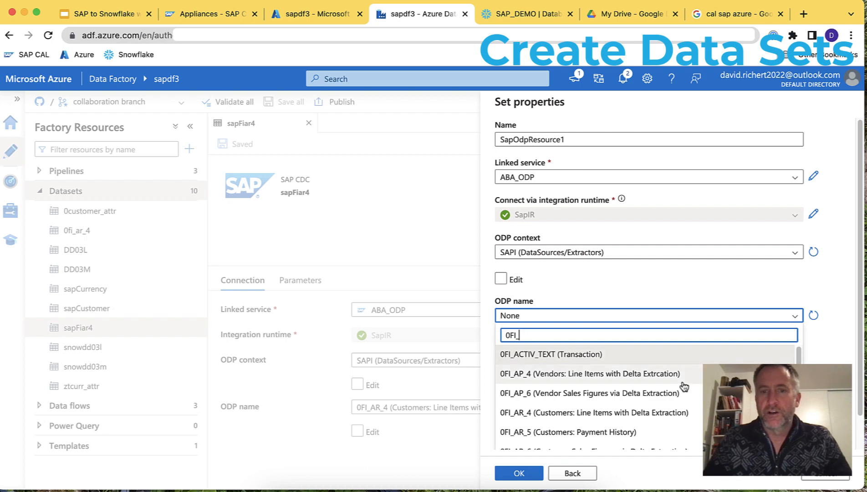
left_click(532, 374)
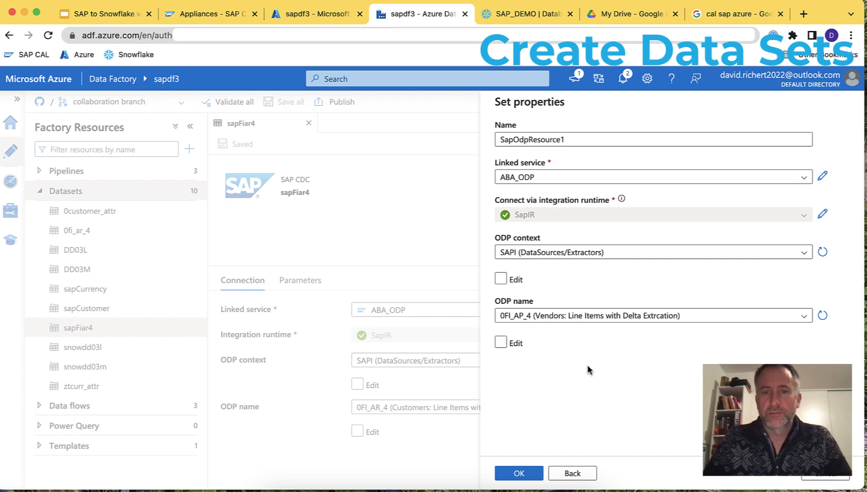
left_click(514, 473)
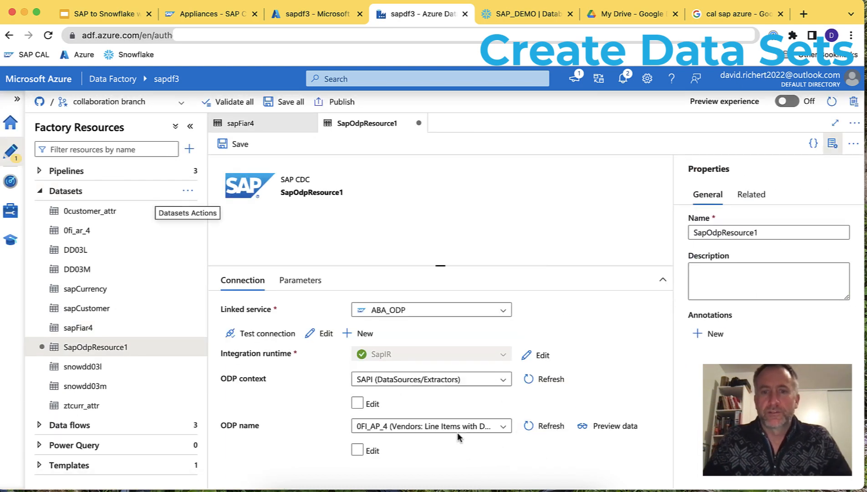
Step: Preview the new dataset's vendor line item data, look across its columns and close the preview
left_click(605, 428)
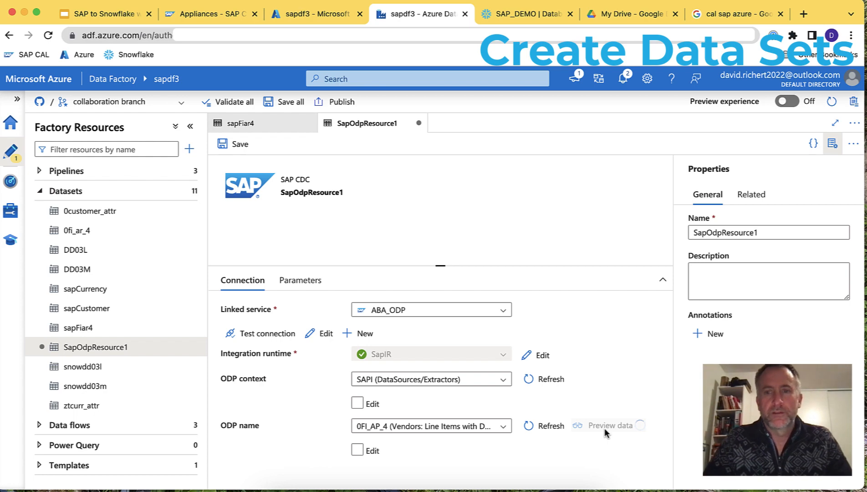
scroll(396, 360, "right", 15)
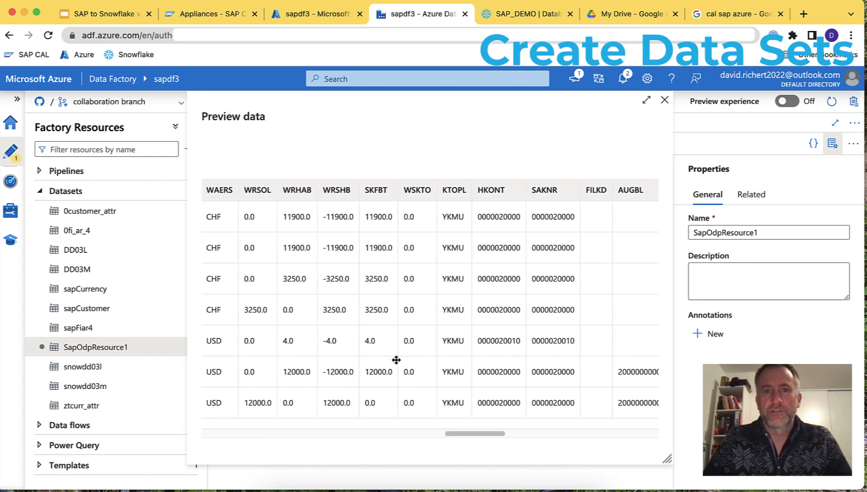
scroll(396, 360, "left", 15)
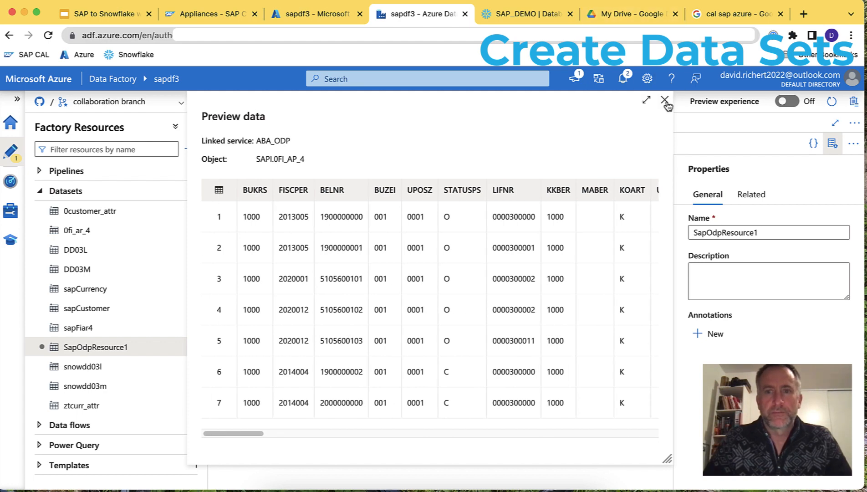
left_click(665, 100)
Step: Rename the new SAP CDC dataset as sapfiap4 and save it
left_click_drag(758, 233, 673, 233)
type("s")
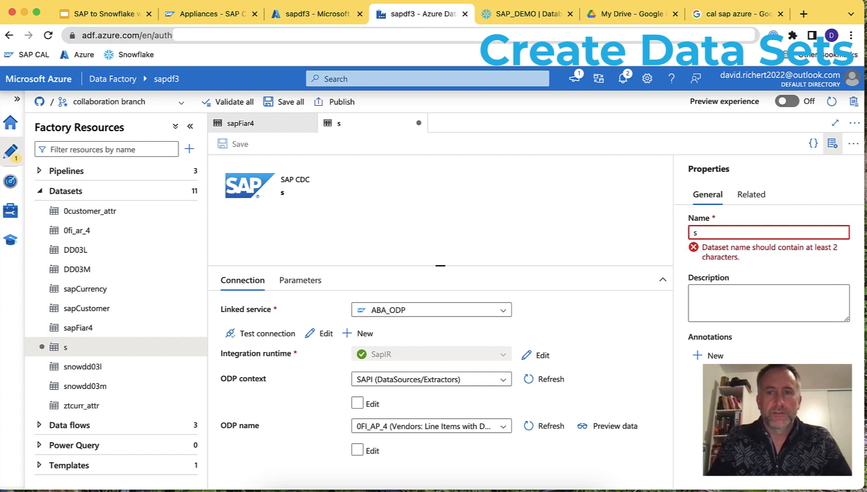
type("ap")
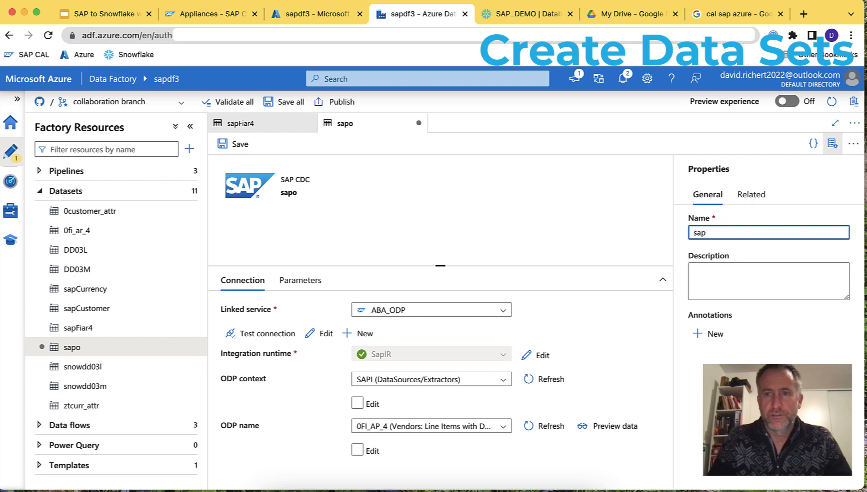
type("odfiap4")
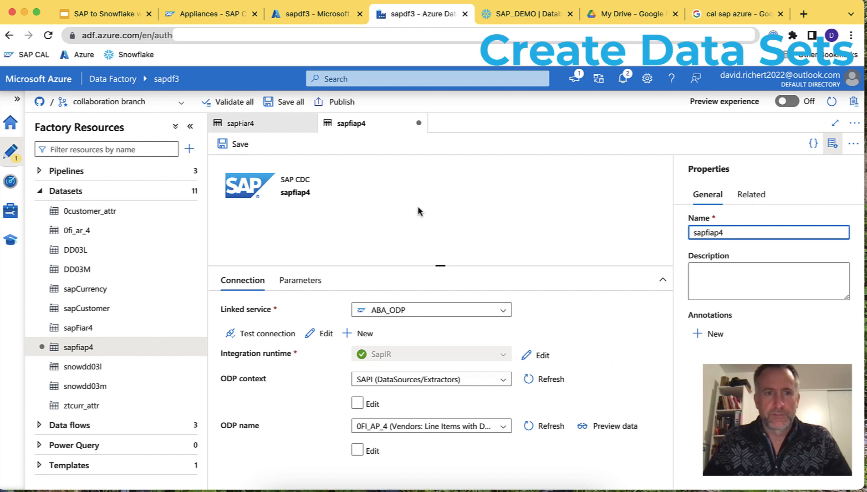
left_click(245, 144)
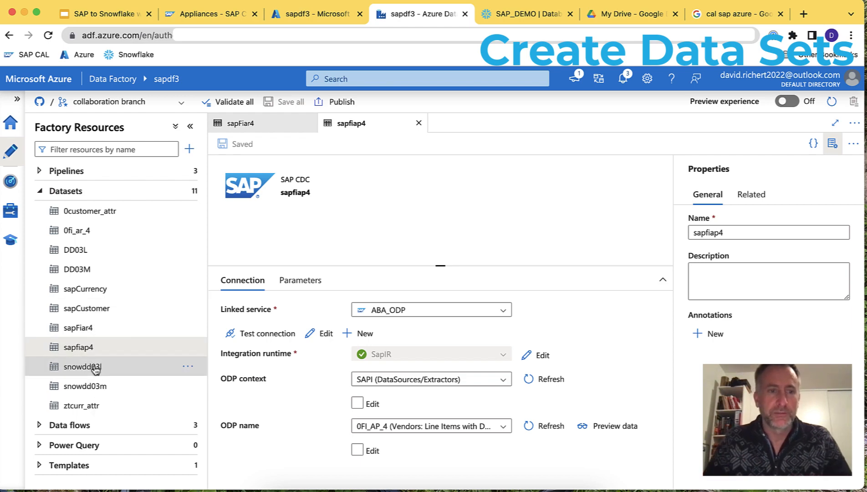
Step: List the factory's data flows, open df_MASTER_trunc_full_load and enlarge its canvas to view the source-to-sink streams
left_click(40, 426)
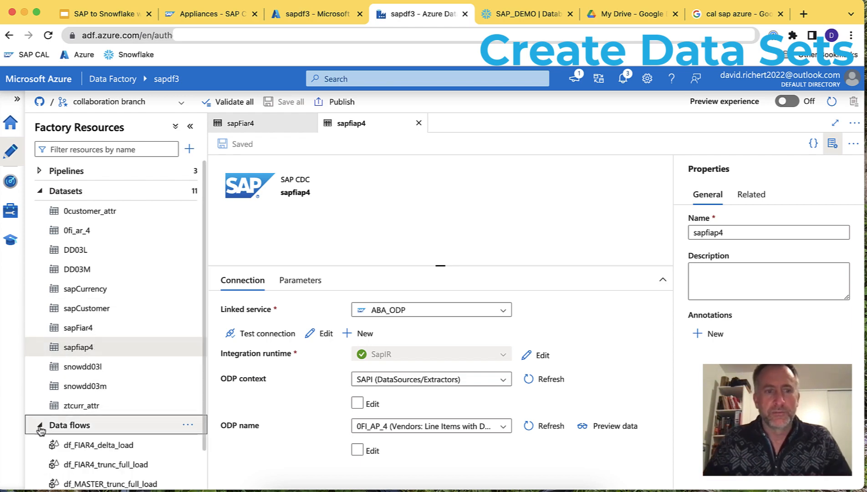
scroll(69, 433, "down", 2)
left_click(119, 440)
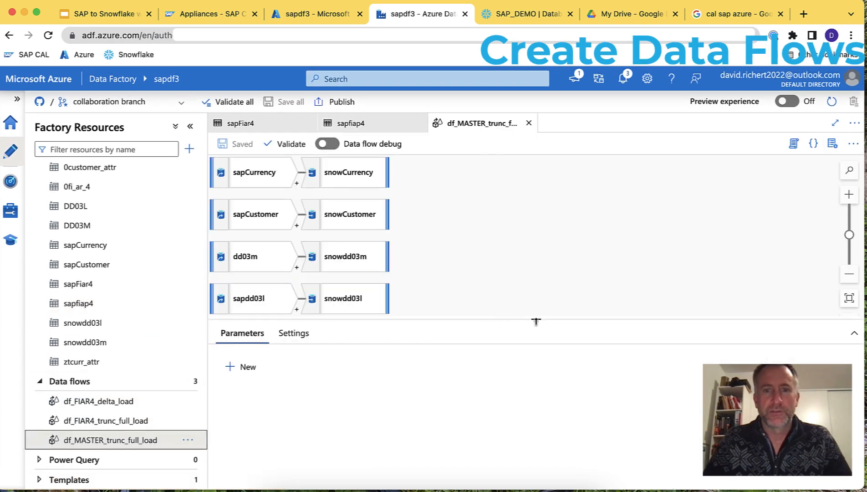
left_click_drag(536, 321, 515, 382)
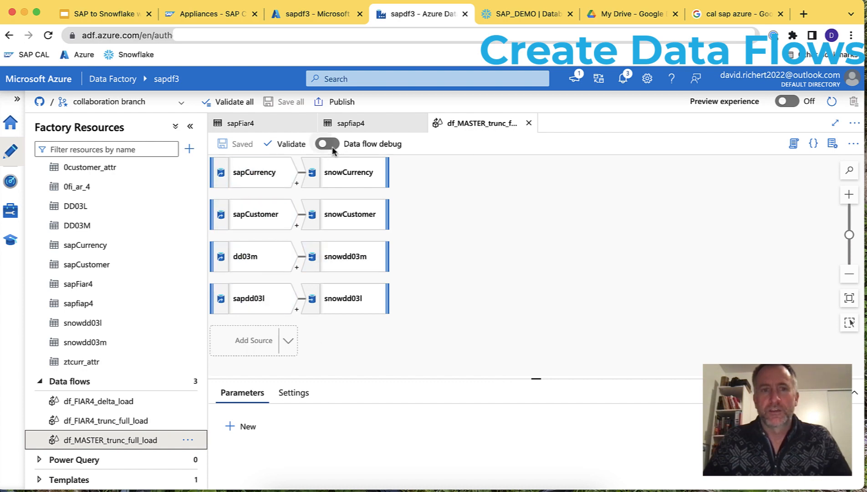
left_click_drag(532, 378, 530, 343)
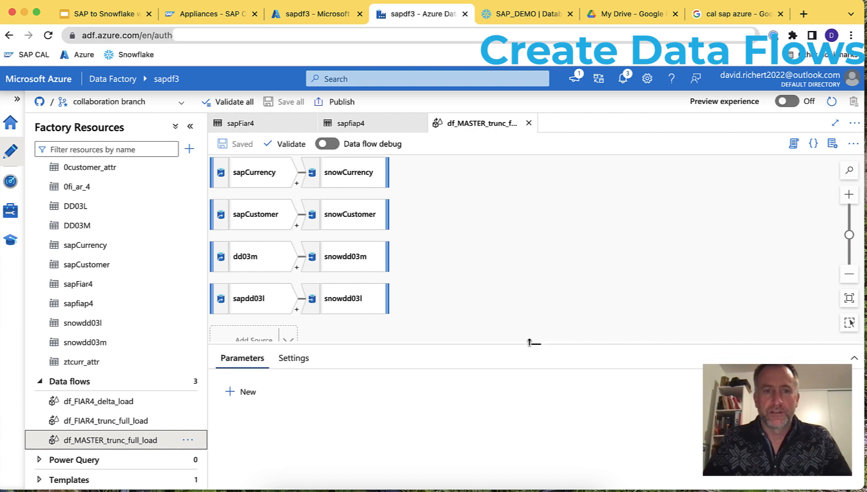
Step: Select the sapdd03l source in the data flow and review its source settings and run mode option
left_click(269, 301)
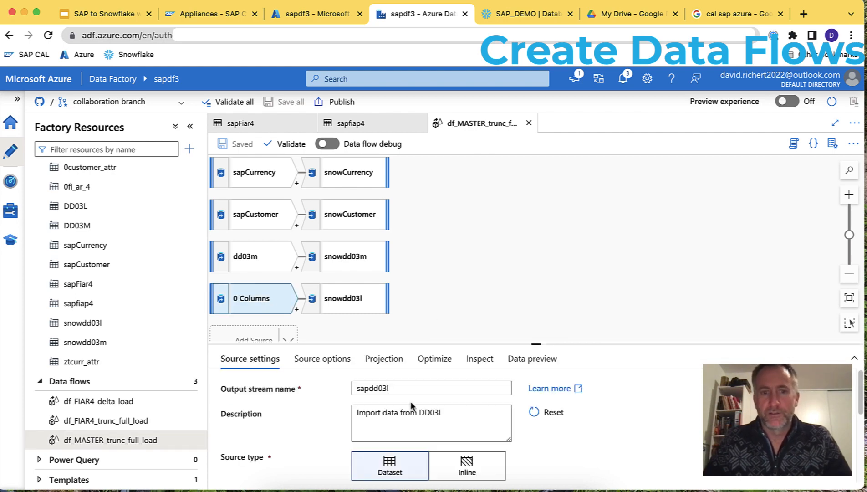
left_click_drag(536, 344, 537, 271)
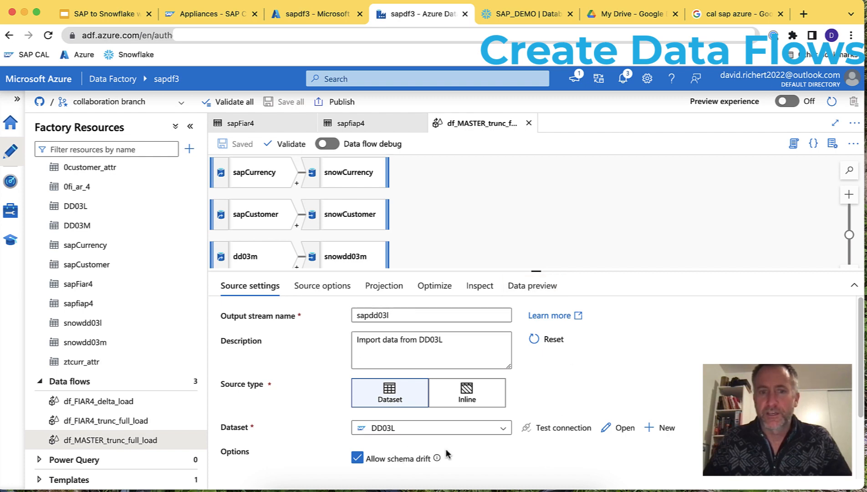
scroll(452, 459, "down", 4)
scroll(452, 458, "up", 5)
left_click(325, 288)
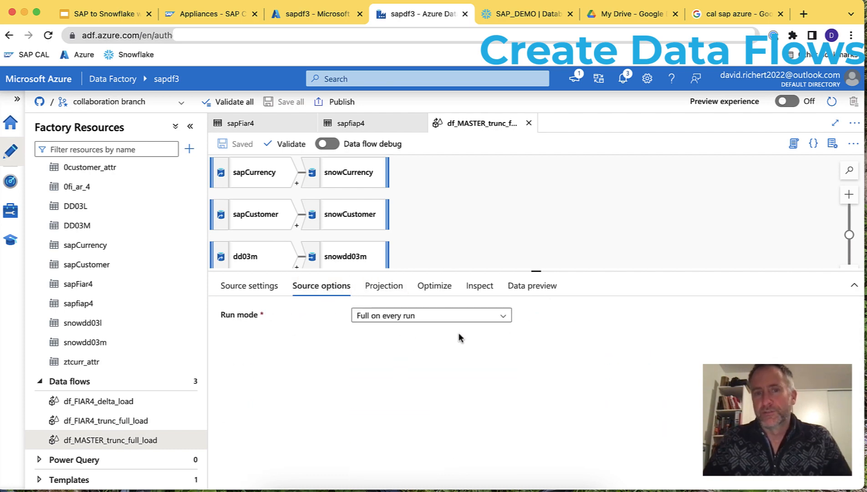
Step: Select the snowdd03m sink, review its dataset, update method and table action settings, and enlarge the data flow canvas
left_click(338, 259)
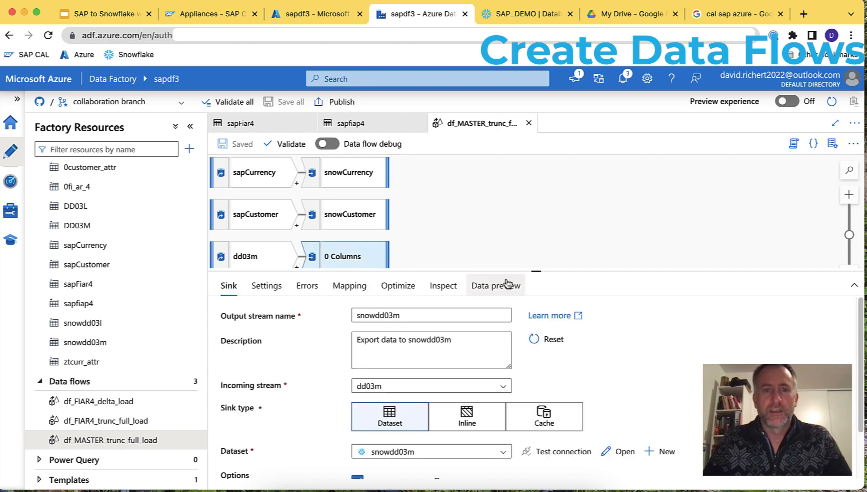
scroll(307, 379, "down", 3)
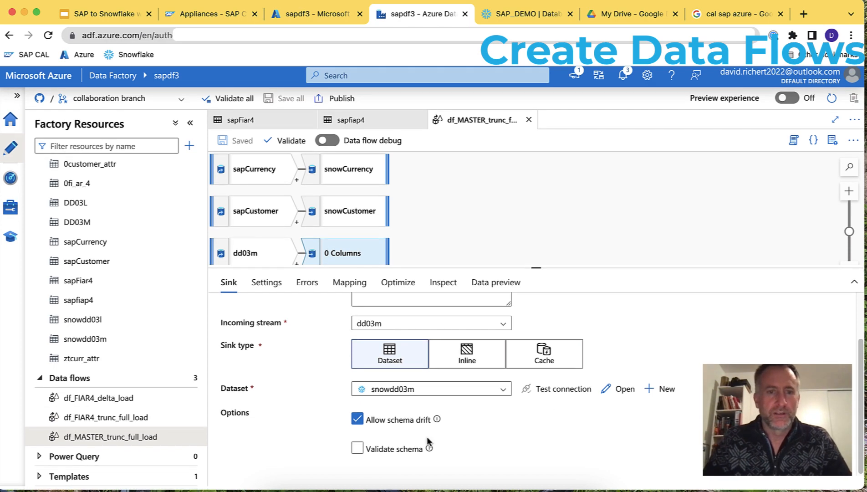
left_click(266, 285)
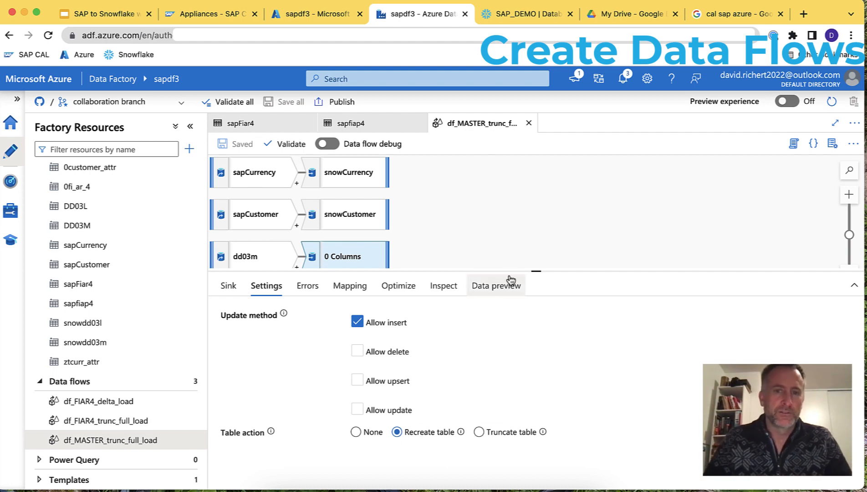
left_click_drag(524, 272, 516, 348)
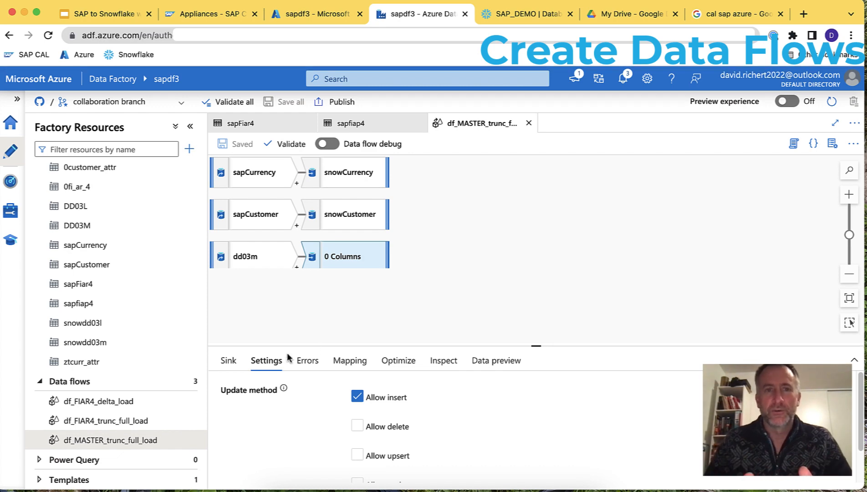
Step: List the factory's pipelines, collapse the datasets, and open pipe_all_recreate_full_load and pipe_master_data_full_load
scroll(132, 311, "up", 2)
left_click(39, 192)
left_click(36, 172)
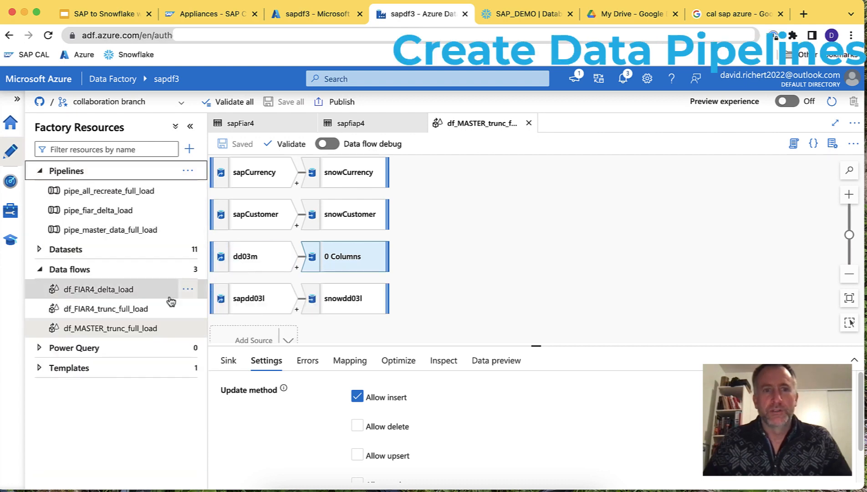
left_click(108, 191)
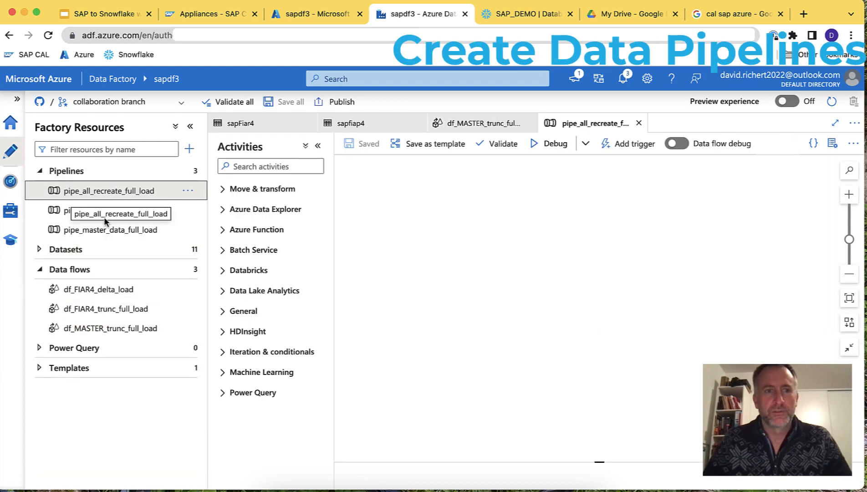
left_click(102, 228)
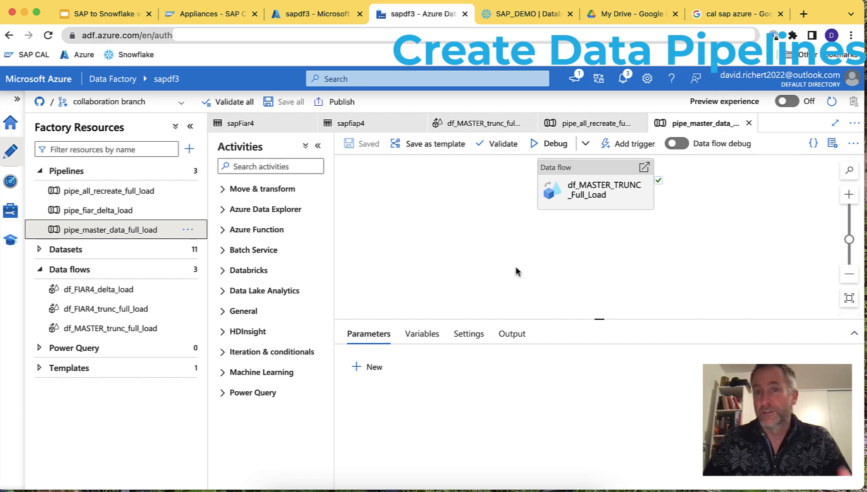
Step: Review the general, compute and staging settings of the df_MASTER_TRUNC_Full_Load activity and look at the pipeline's trigger options
left_click(576, 197)
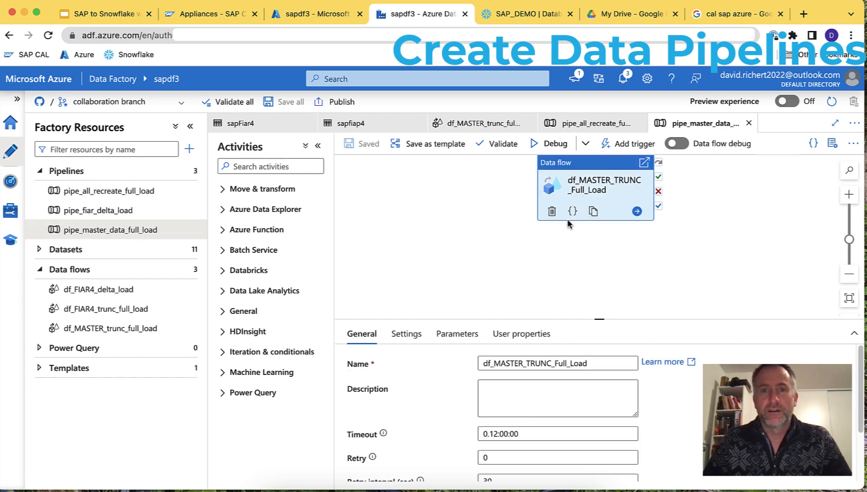
left_click_drag(547, 316, 541, 263)
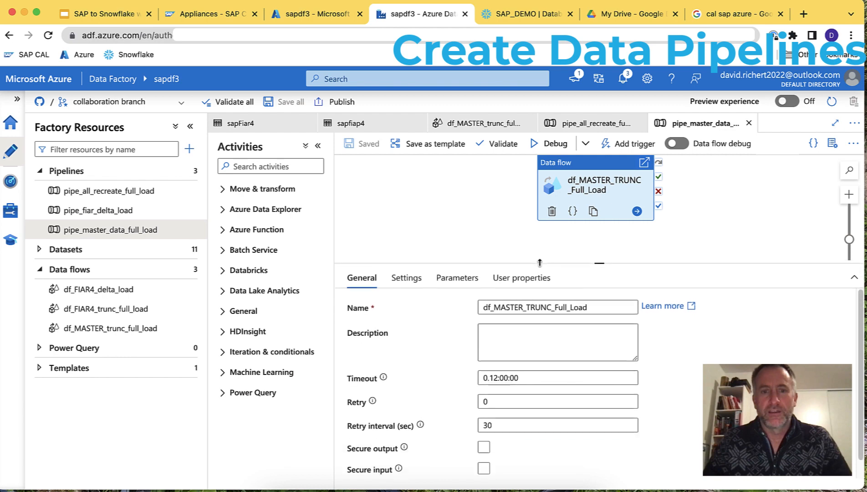
left_click(406, 277)
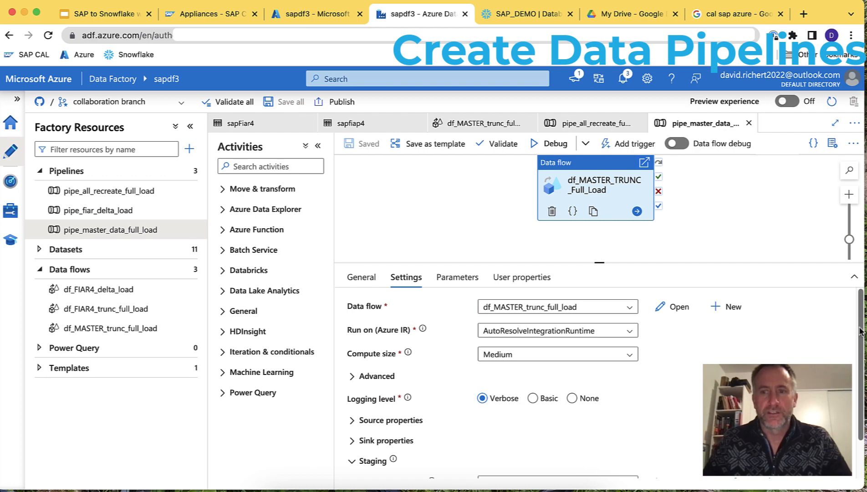
left_click_drag(861, 331, 861, 368)
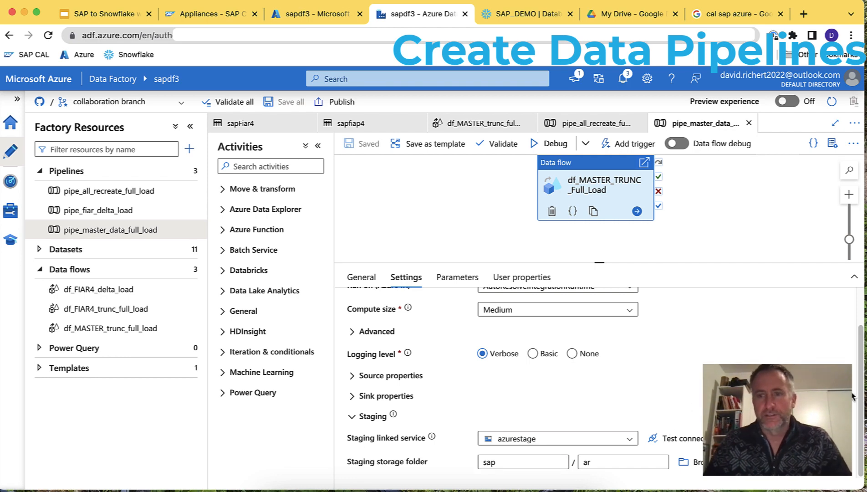
scroll(863, 396, "up", 1)
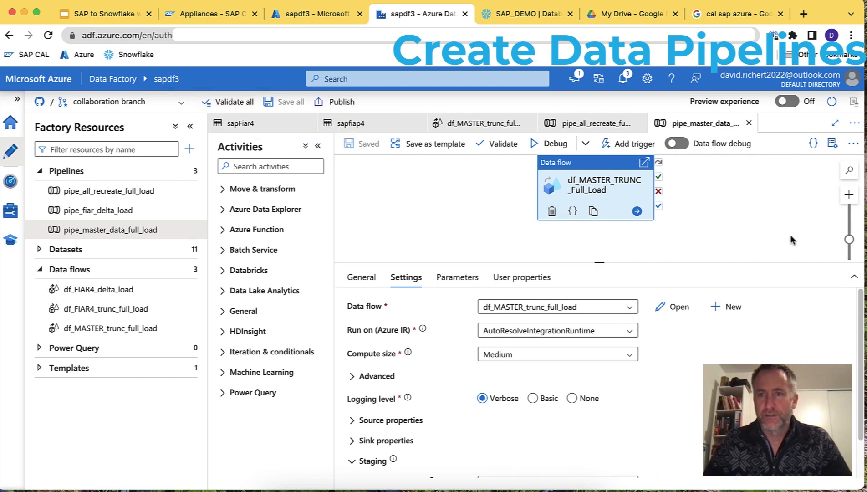
left_click(642, 145)
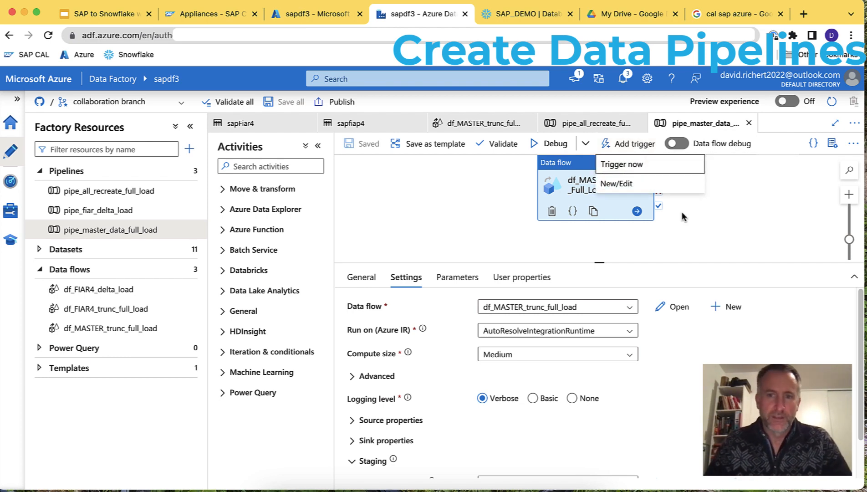
key("Escape")
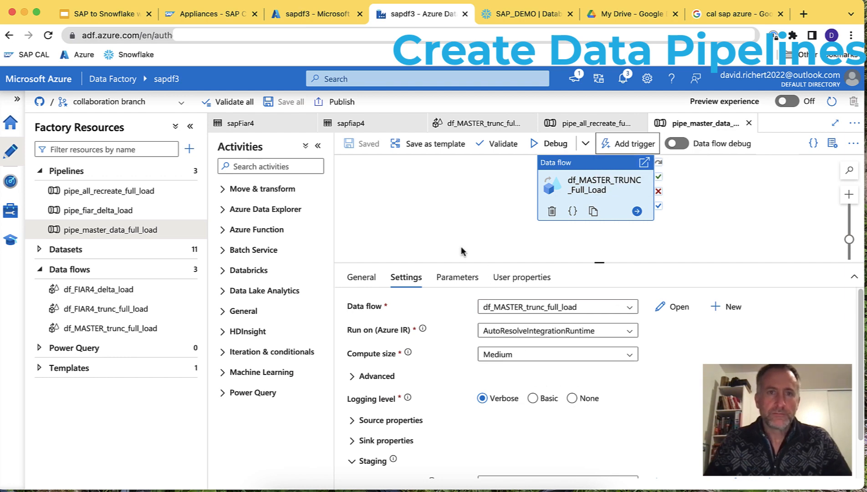
Step: Switch to Snowflake, list the SAP_RAW schema's tables and look at the details of 0customer_attr and 0fi_ar_4
left_click(509, 15)
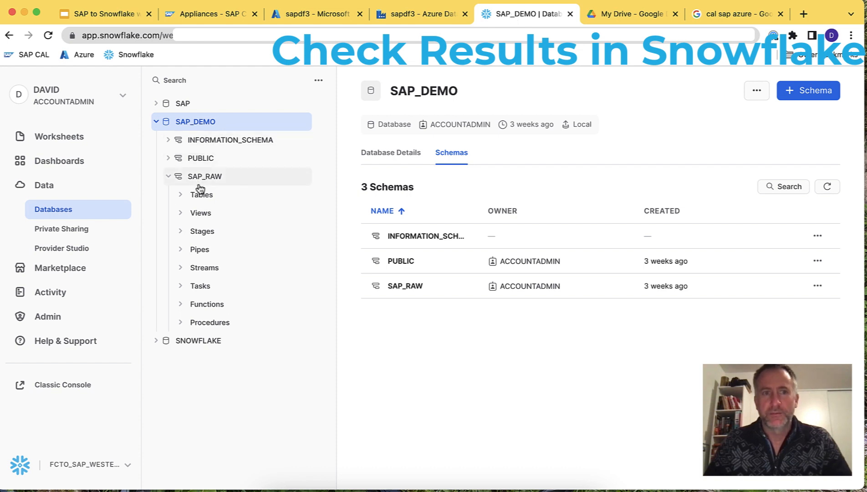
left_click(180, 195)
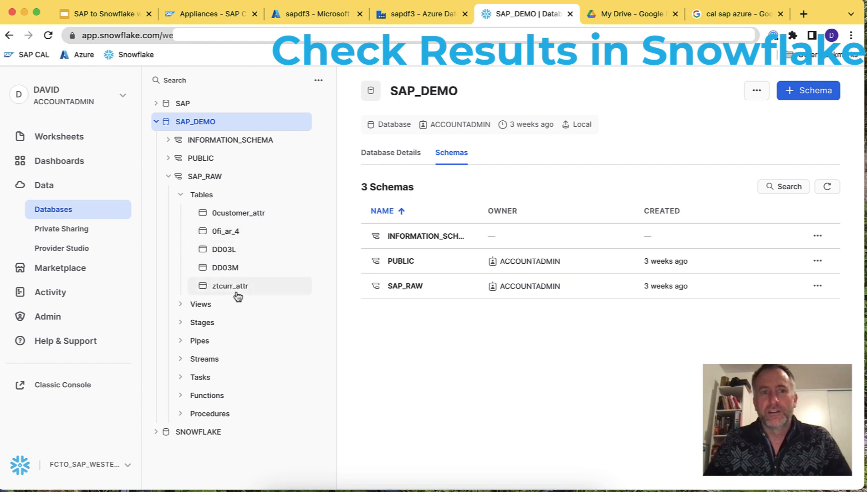
left_click(236, 219)
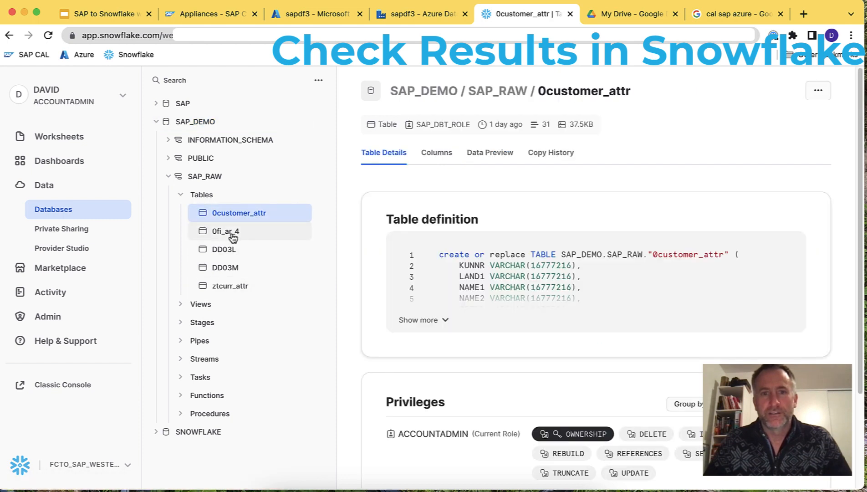
left_click(233, 237)
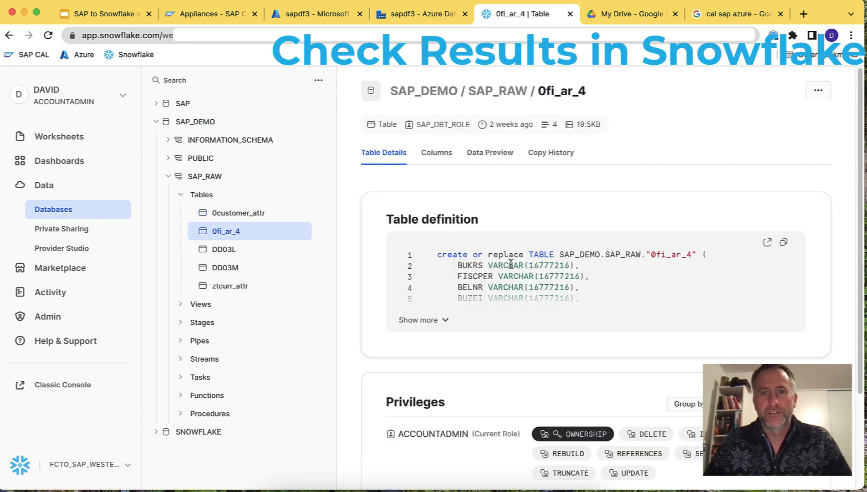
scroll(499, 287, "down", 2)
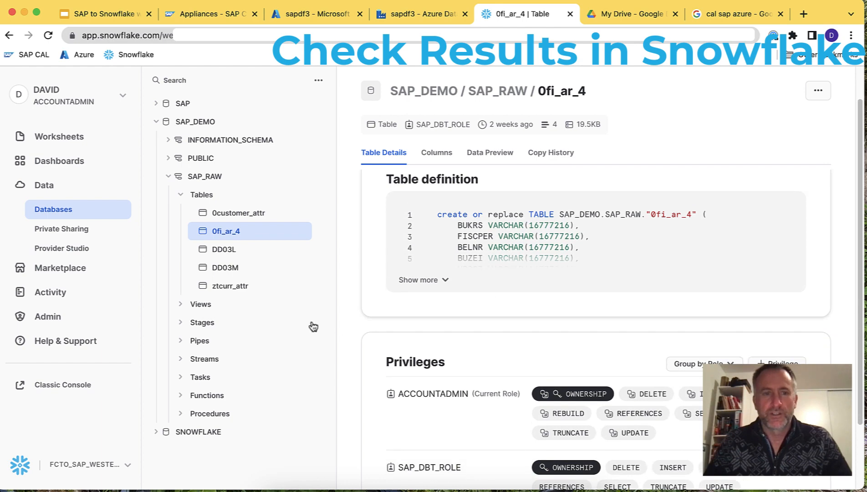
Step: Open the DD03L table and examine its full table definition
left_click(229, 251)
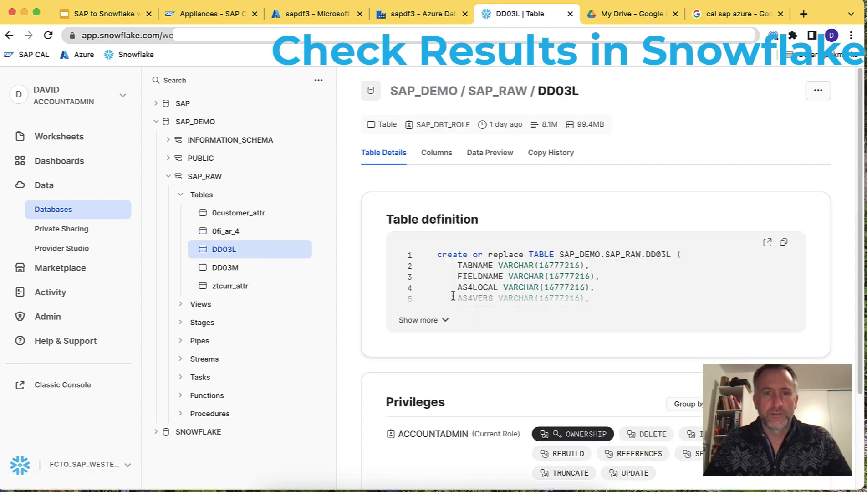
left_click(418, 320)
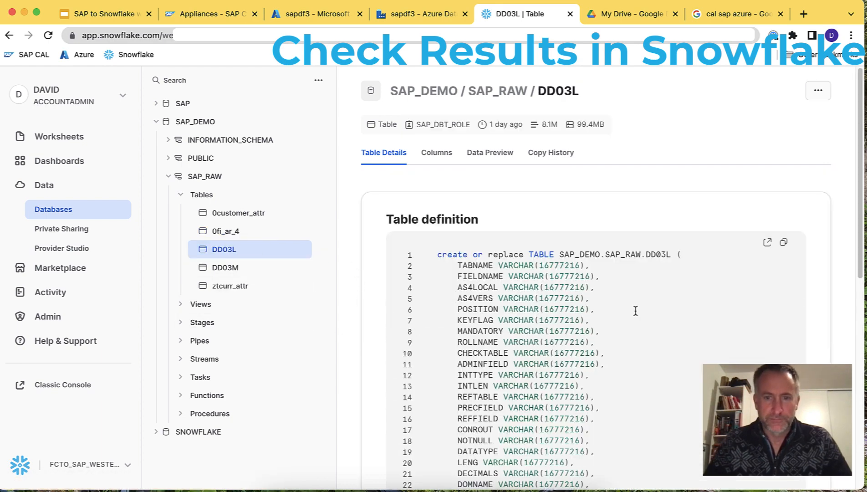
scroll(620, 306, "down", 9)
scroll(643, 314, "up", 3)
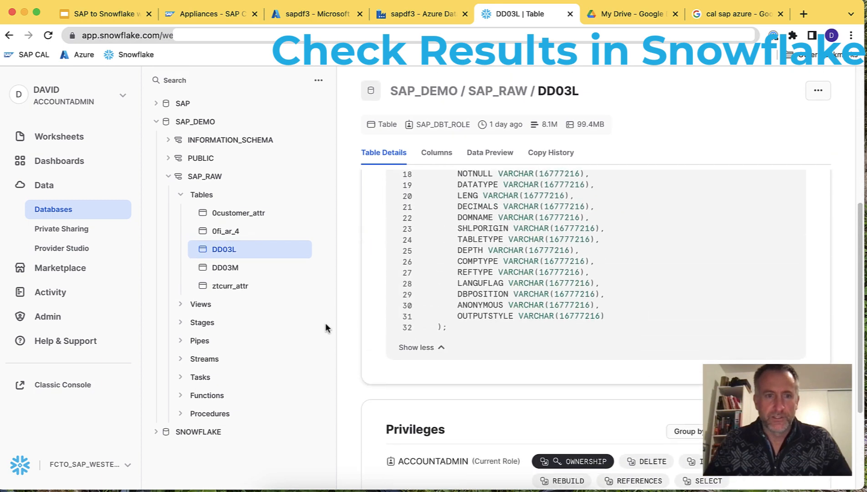
Step: Return to the 0fi_ar_4 table and read through its complete column definition
left_click(225, 231)
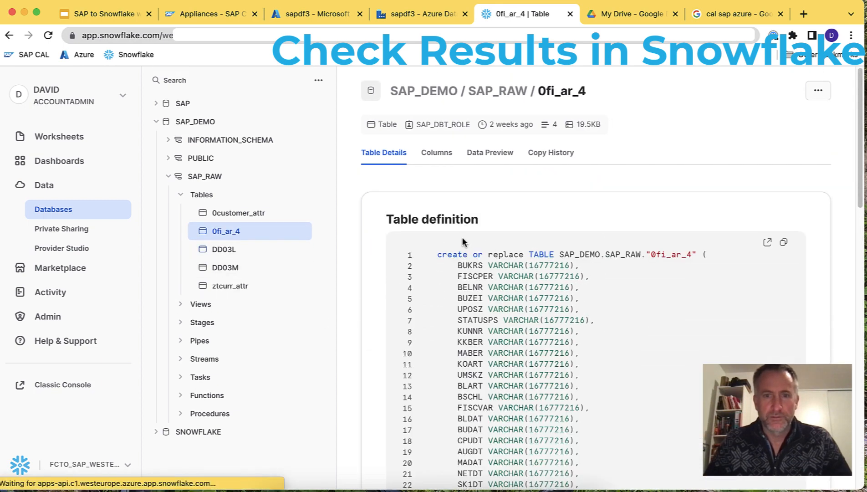
scroll(608, 337, "down", 3)
scroll(608, 337, "down", 3)
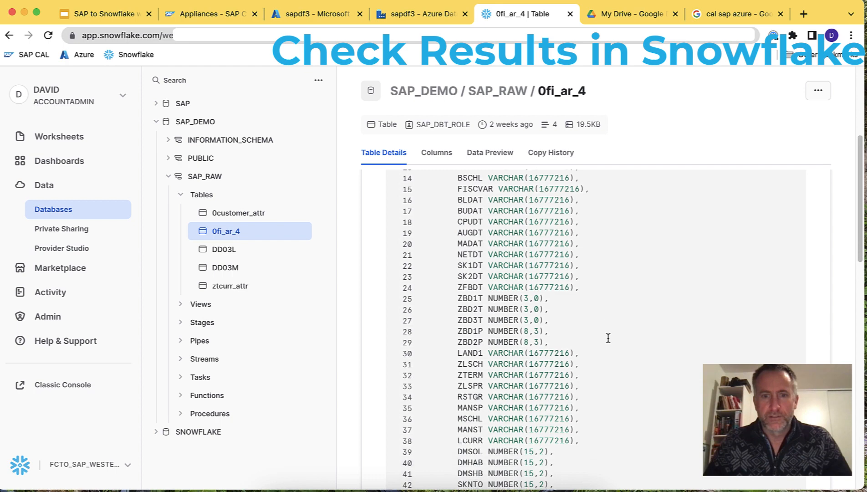
scroll(587, 357, "down", 10)
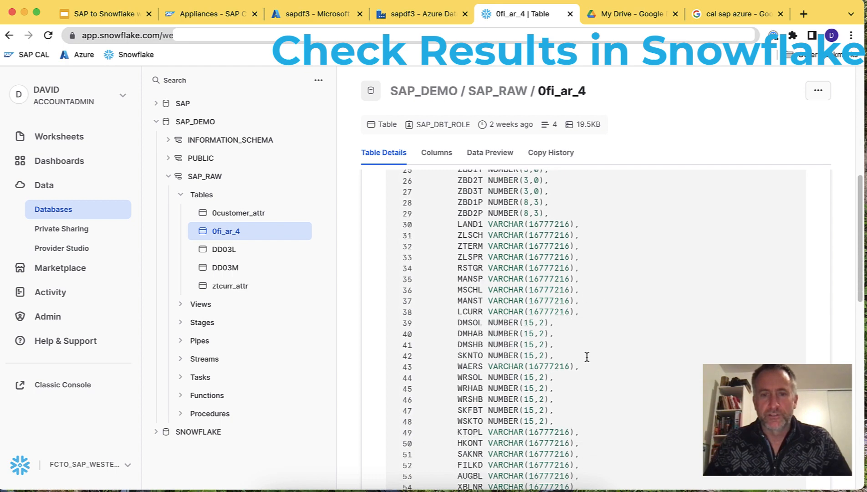
scroll(587, 357, "down", 5)
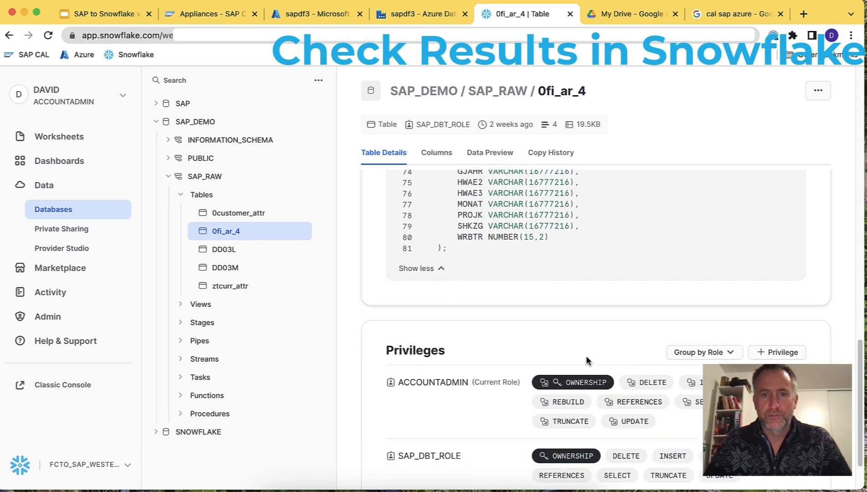
scroll(587, 355, "up", 15)
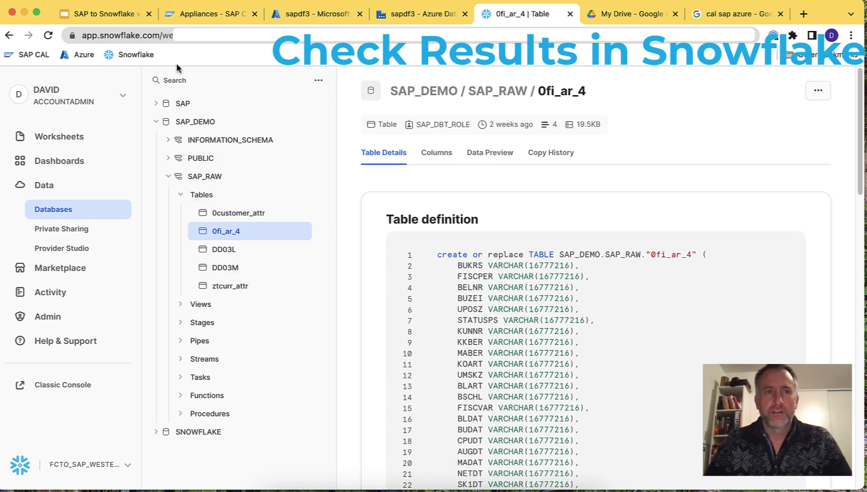
Step: Switch to SAP Cloud Appliance Library and connect to the ERP_6_Data_Migration appliance through SAP GUI, opening the downloaded connection file
left_click(210, 13)
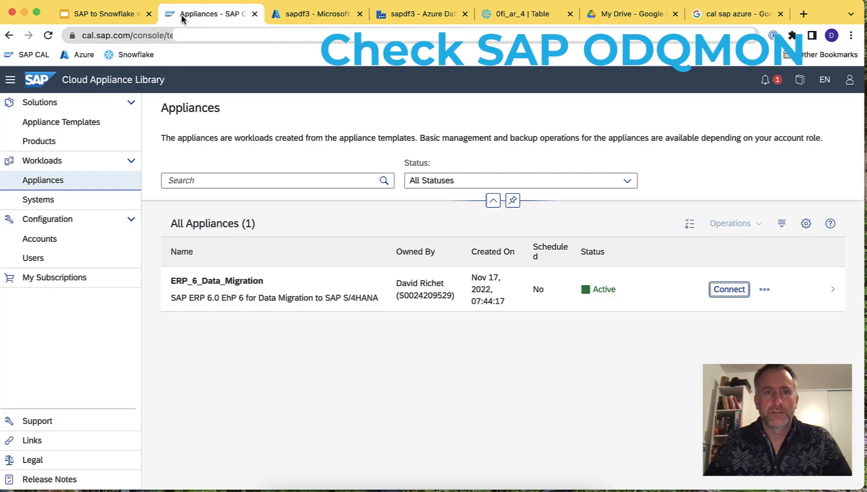
left_click(716, 290)
left_click(631, 282)
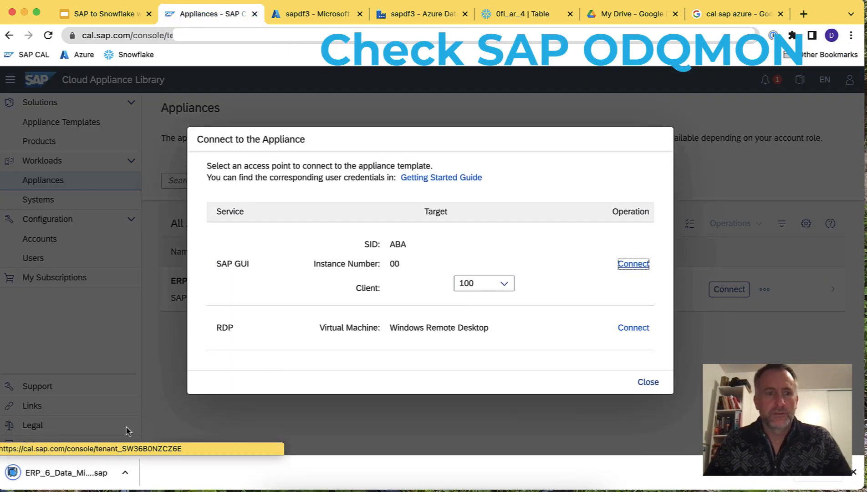
left_click(125, 473)
left_click(145, 428)
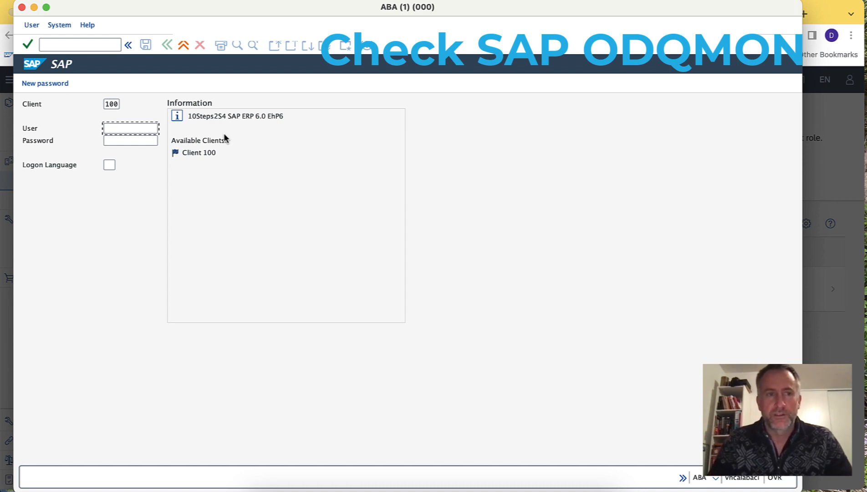
Step: Log on to SAP client 100 with the user name and account password
type("id")
left_click(138, 156)
left_click(136, 142)
type("*******")
key("Return")
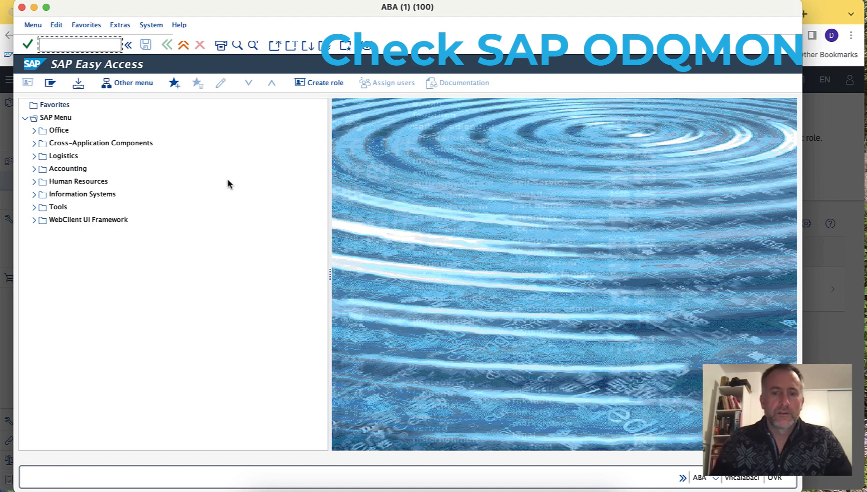
Step: Run the odqmon transaction and set the delta queue monitor's request selection to All
type("od")
left_click(58, 60)
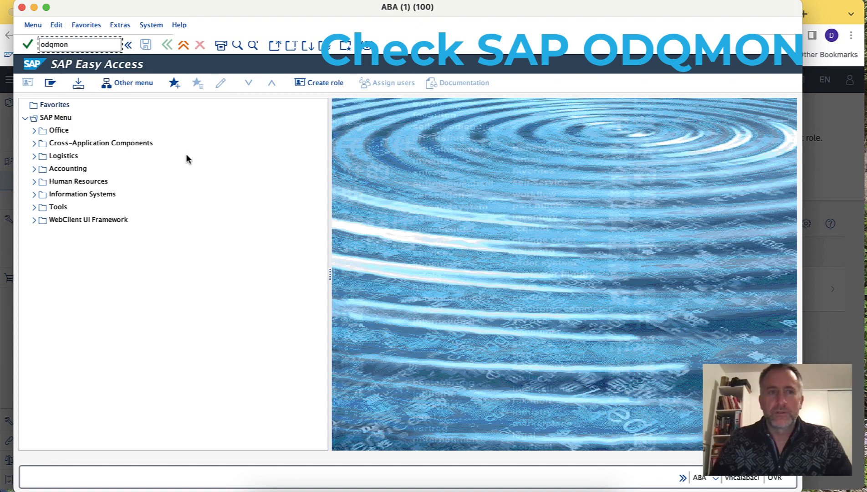
key("Return")
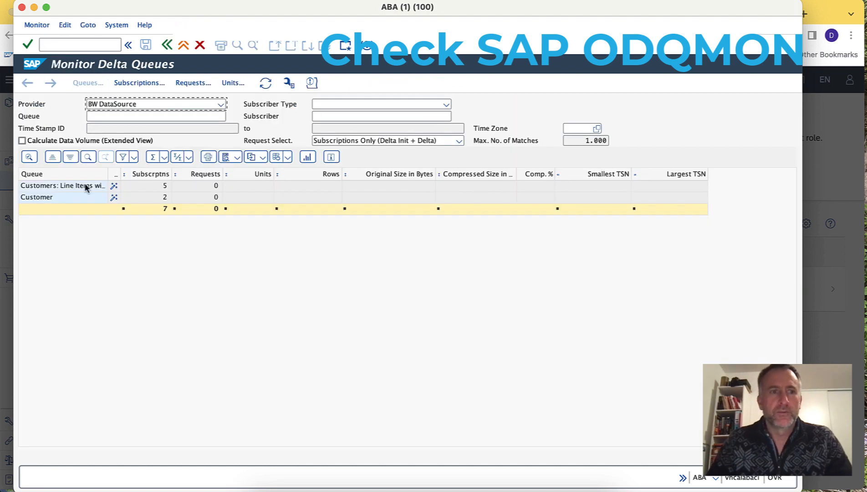
left_click(337, 142)
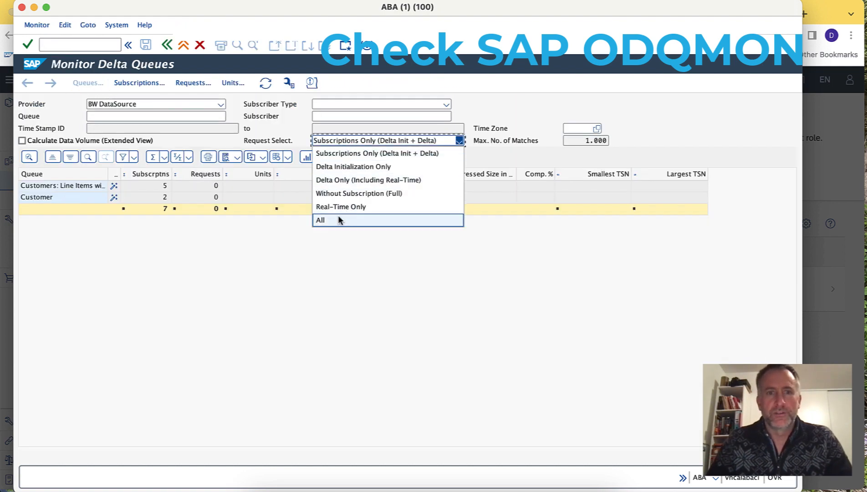
left_click(339, 220)
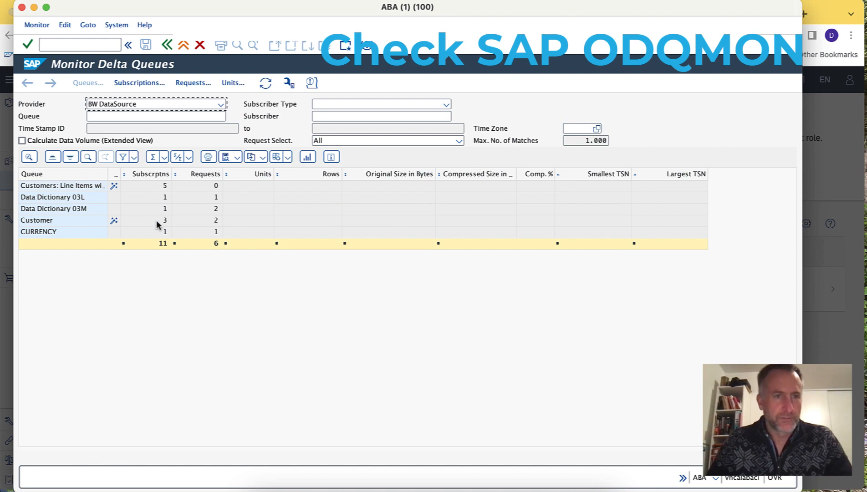
Step: Show the delta queues by technical name and drill down from the 0FI_AR_4 queue's subscriptions to the requests of subscriber SNOW
left_click_drag(171, 173, 207, 173)
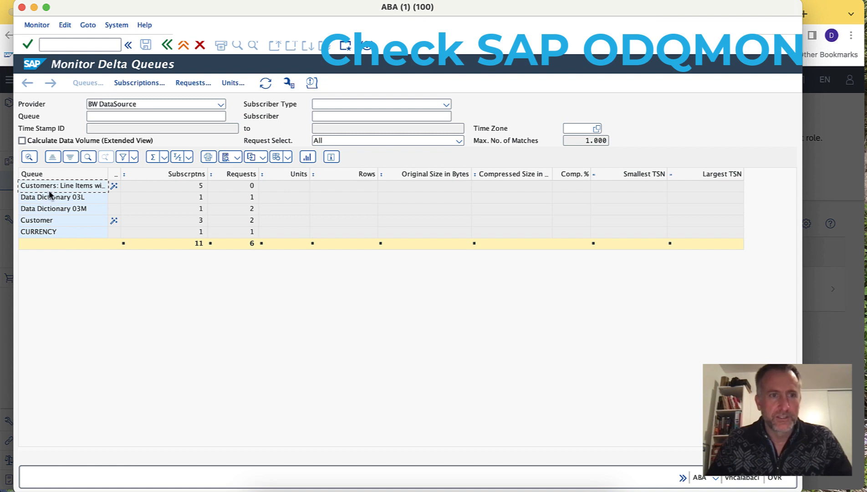
left_click(288, 83)
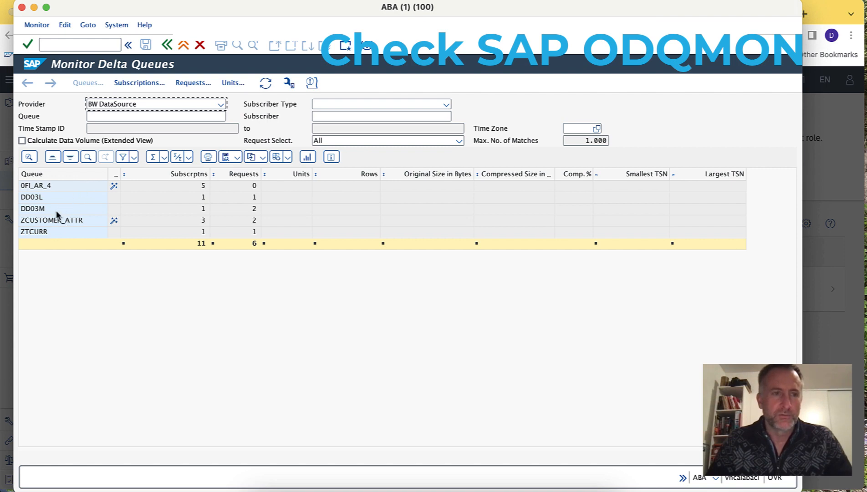
double_click(40, 186)
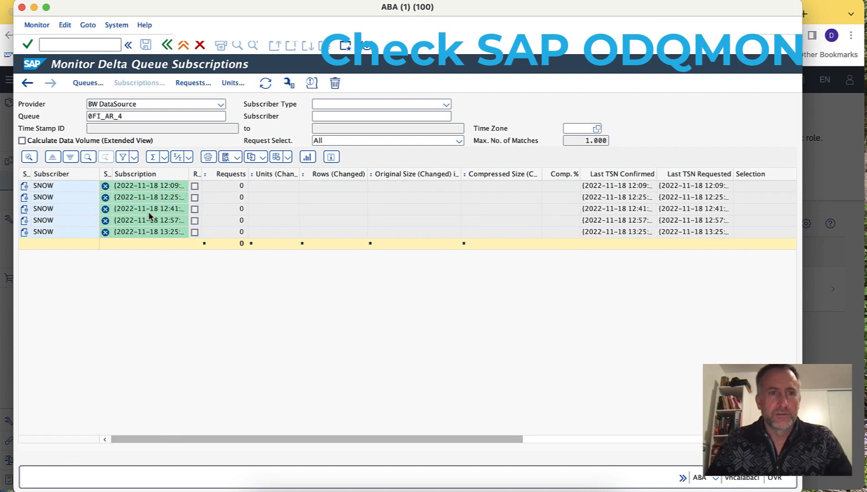
double_click(188, 173)
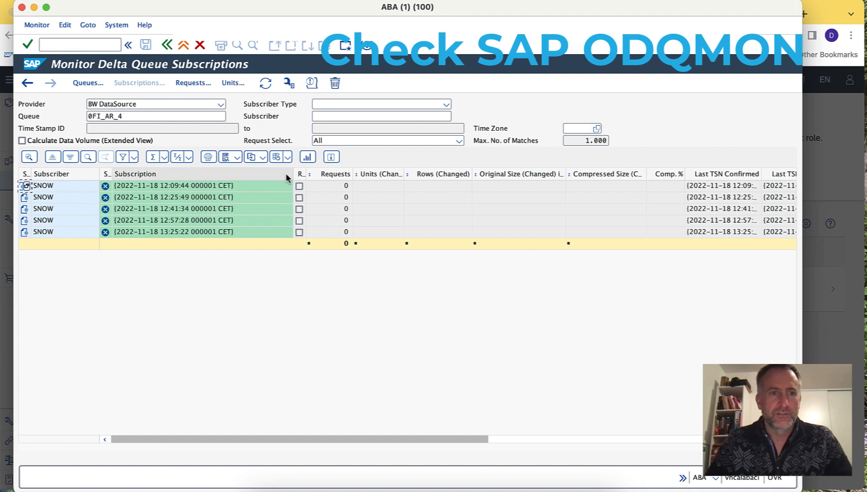
double_click(52, 186)
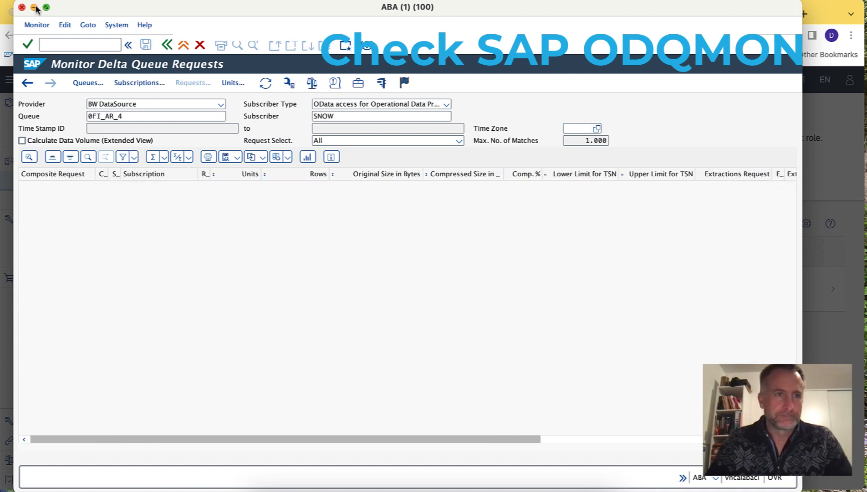
Step: Dismiss the SAP GUI windows without logging off and close the Connect to the Appliance dialog in SAP Cloud Appliance Library
left_click(22, 7)
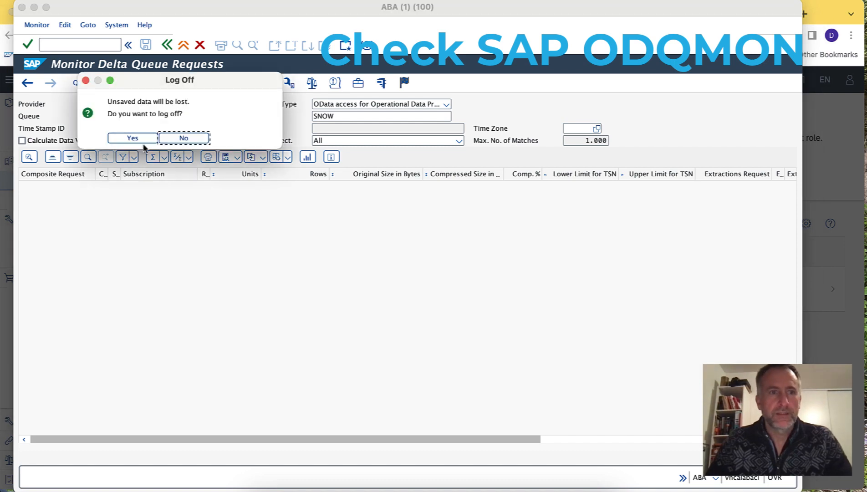
left_click(187, 138)
left_click(35, 7)
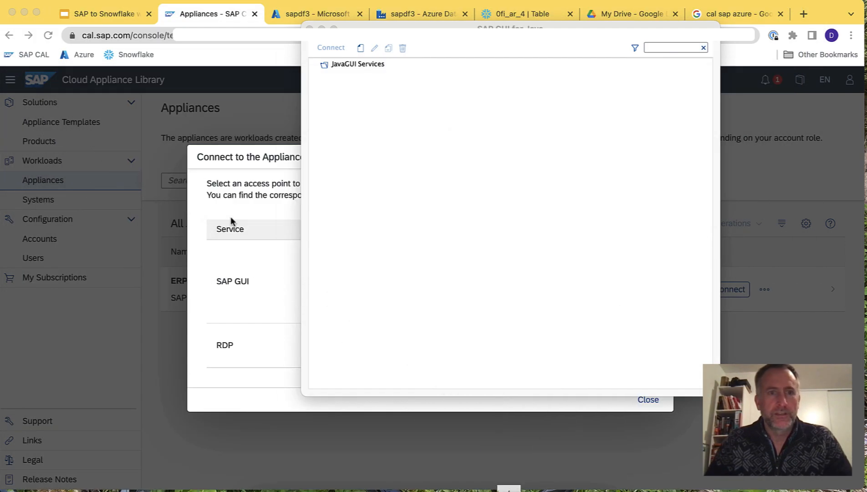
left_click(310, 29)
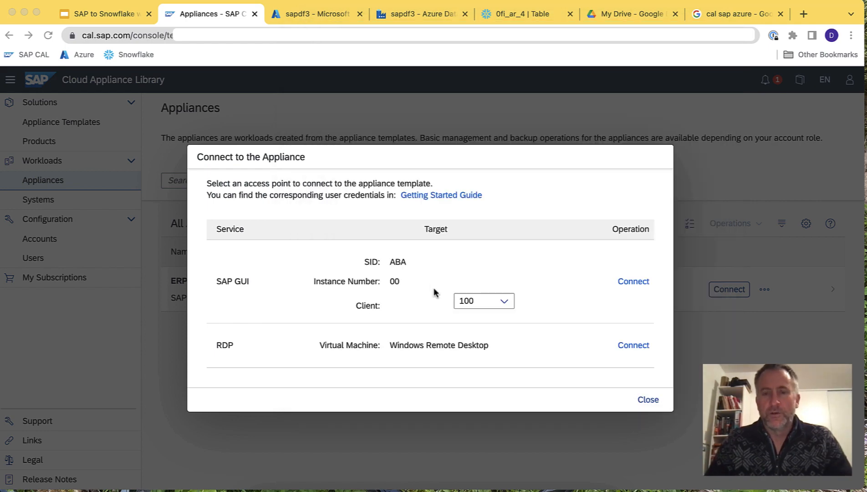
left_click(639, 402)
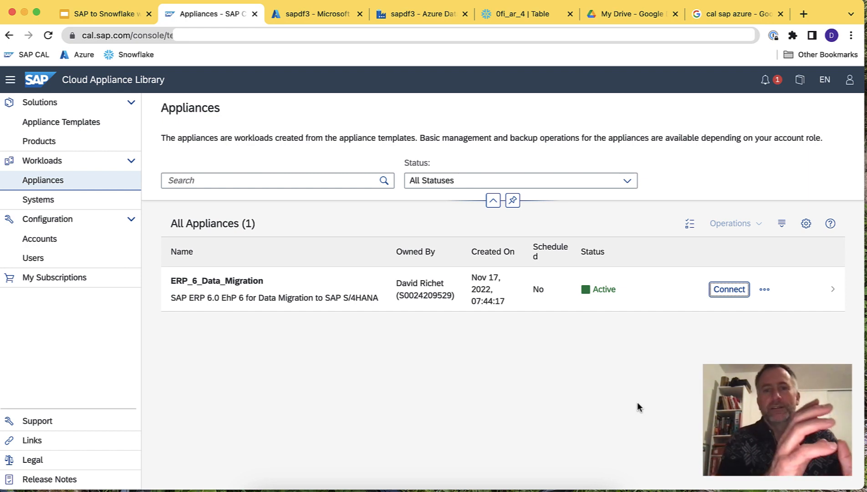